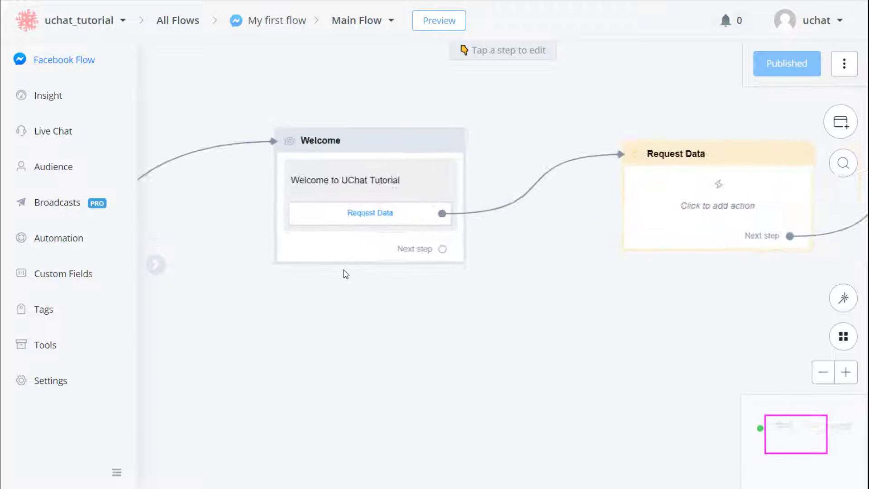
Step: Add an External Request action to the Request Data step and open its request setup
drag(353, 310, 350, 371)
drag(651, 318, 273, 300)
click(434, 295)
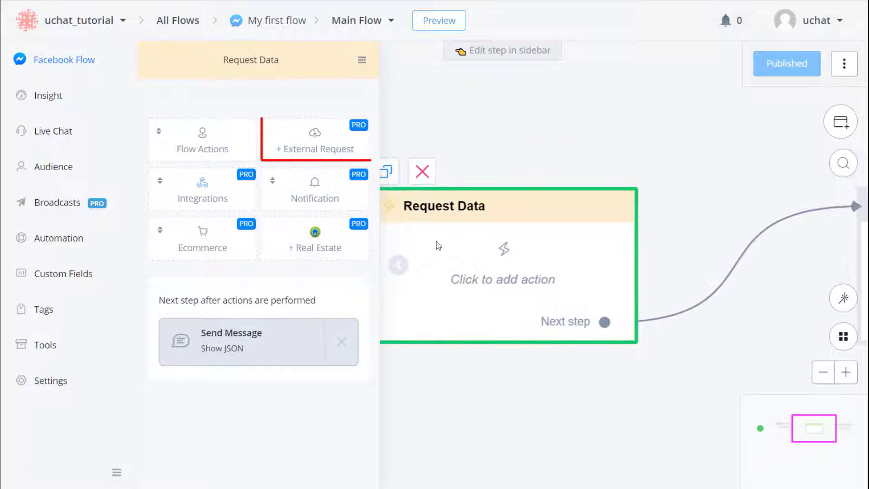
click(335, 154)
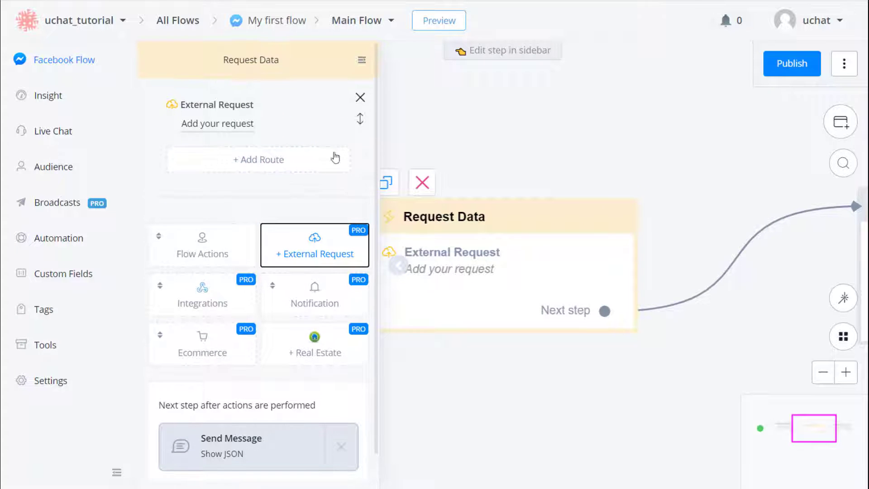
click(248, 126)
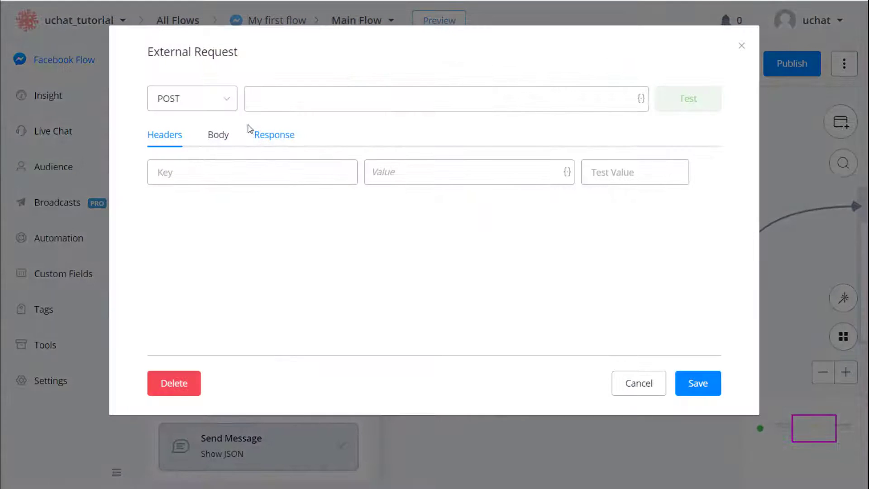
click(229, 98)
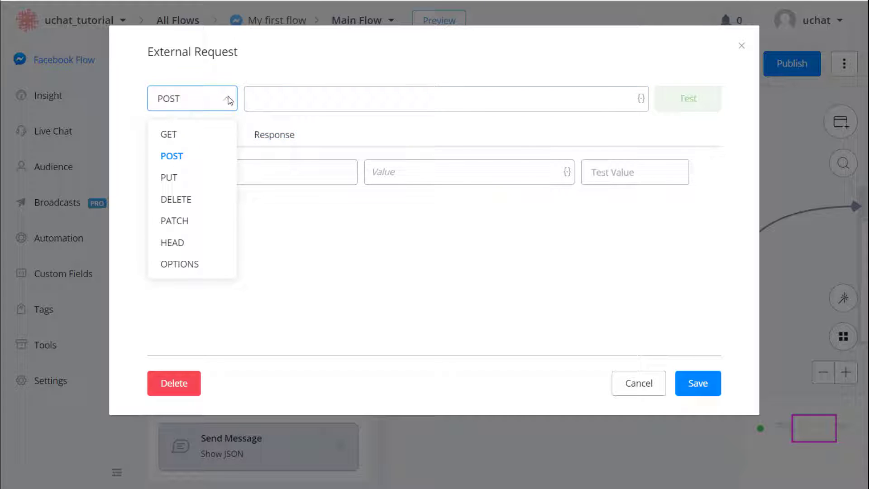
click(209, 133)
click(273, 101)
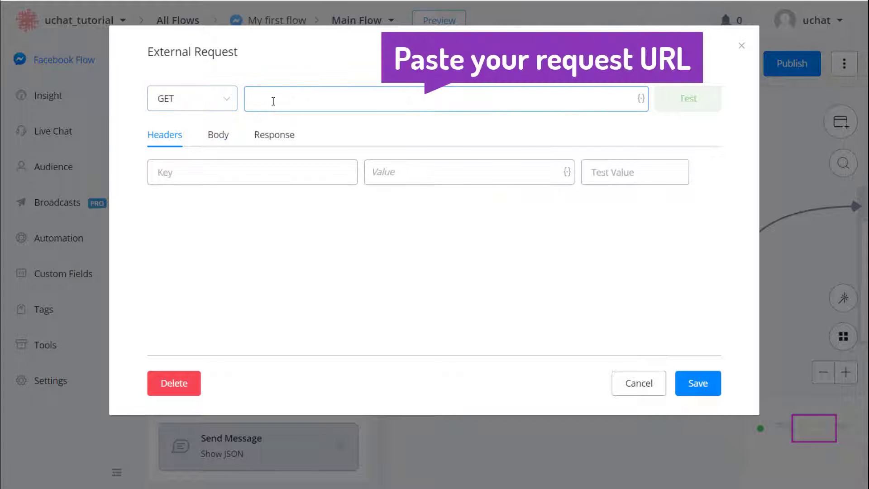
text(https://my-json-server.typicode.com/typicode/demo/posts)
click(360, 130)
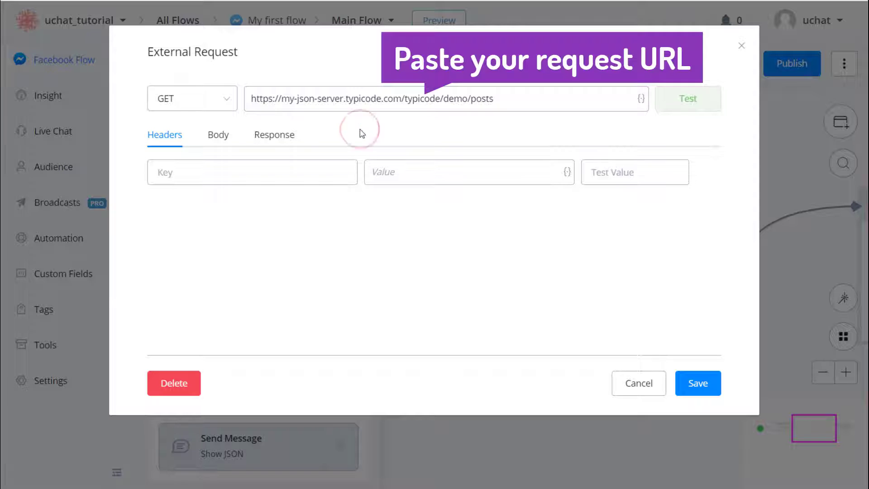
click(688, 111)
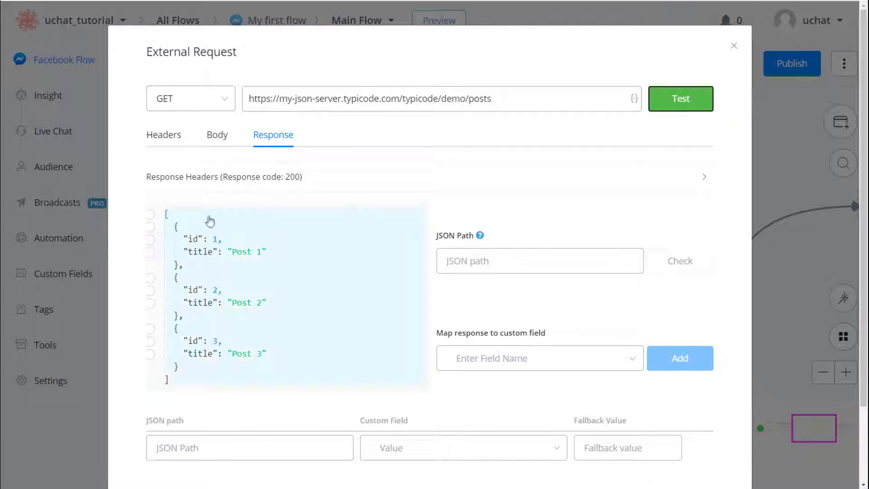
Step: Map the whole response array ($) to 4_JSON_variable and save the request settings
click(150, 227)
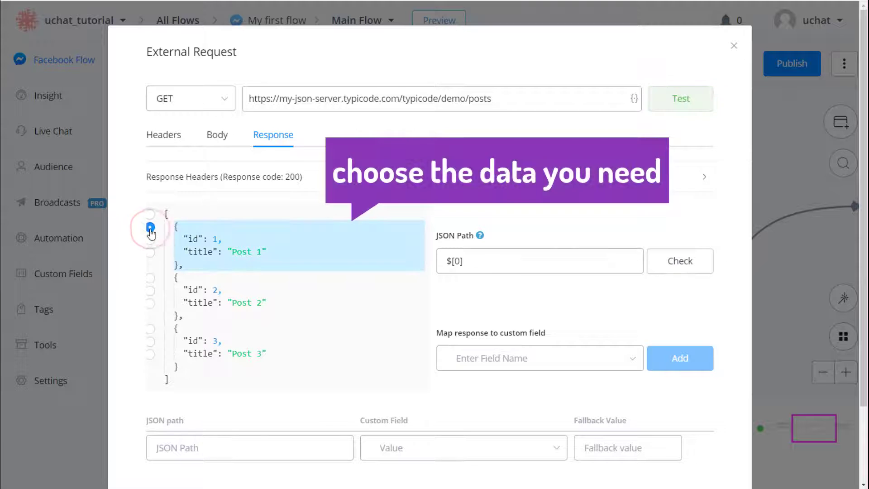
click(151, 214)
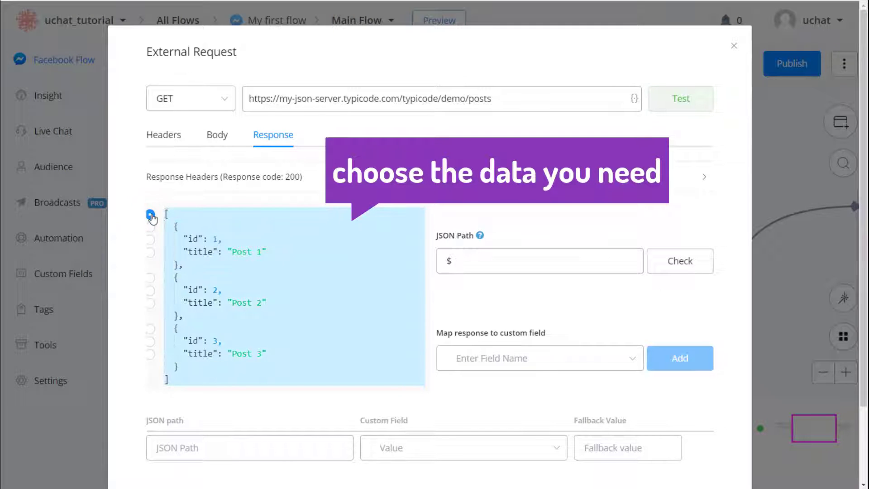
click(623, 359)
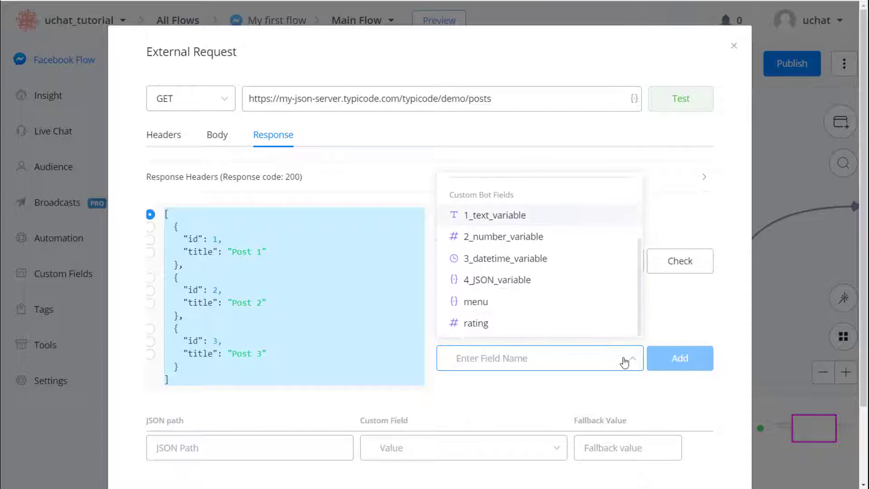
click(547, 281)
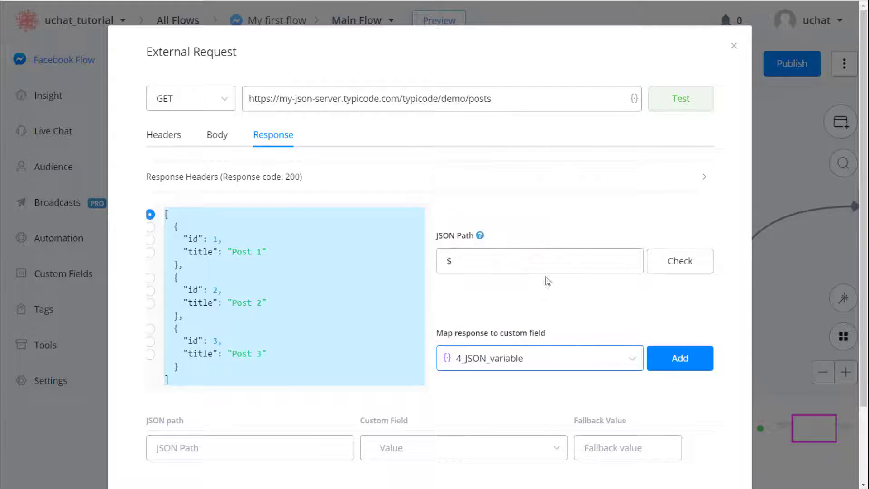
click(662, 365)
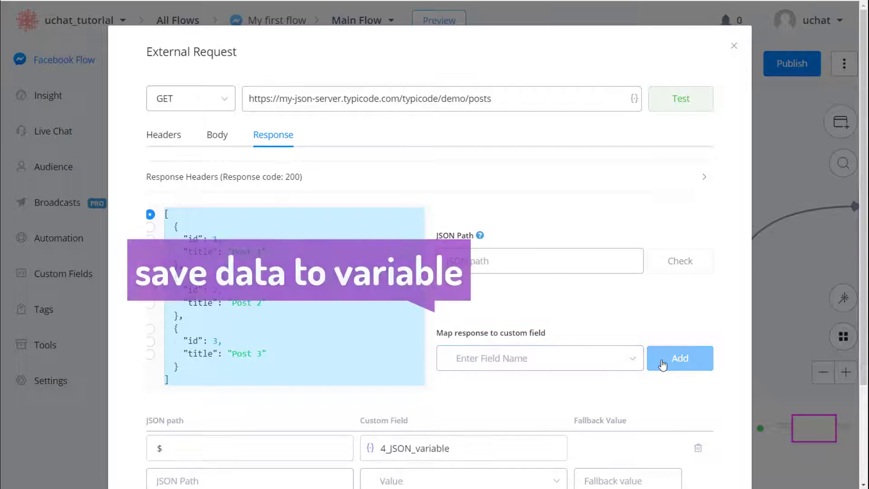
scroll(660, 358, down, 2)
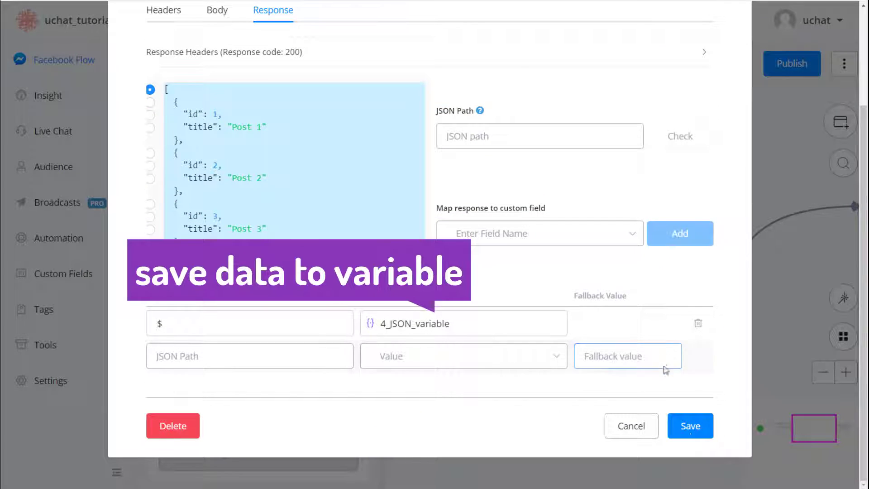
click(690, 427)
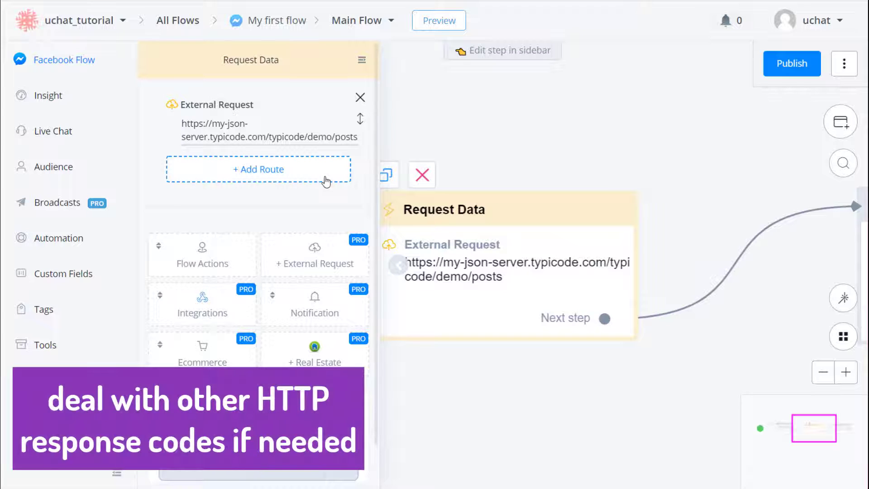
Step: Add a 404 response route from Request Data that leads to a new Send Message step
click(324, 177)
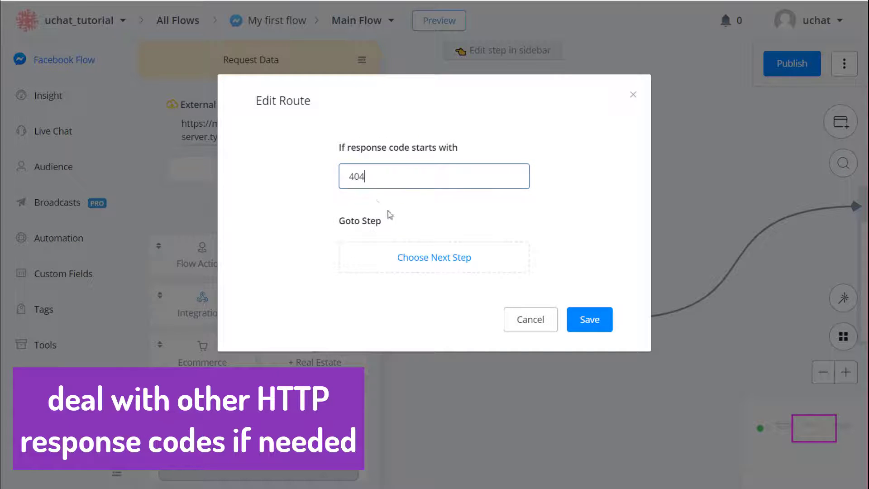
text(404)
click(430, 255)
click(242, 156)
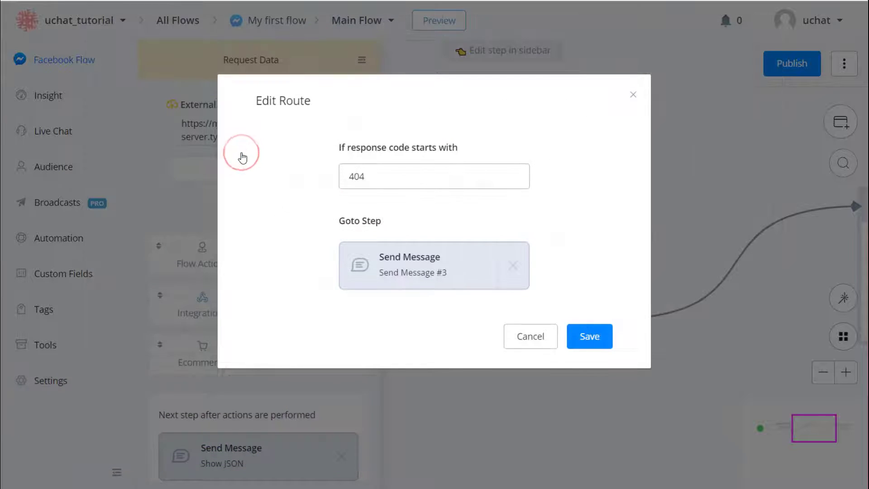
click(588, 338)
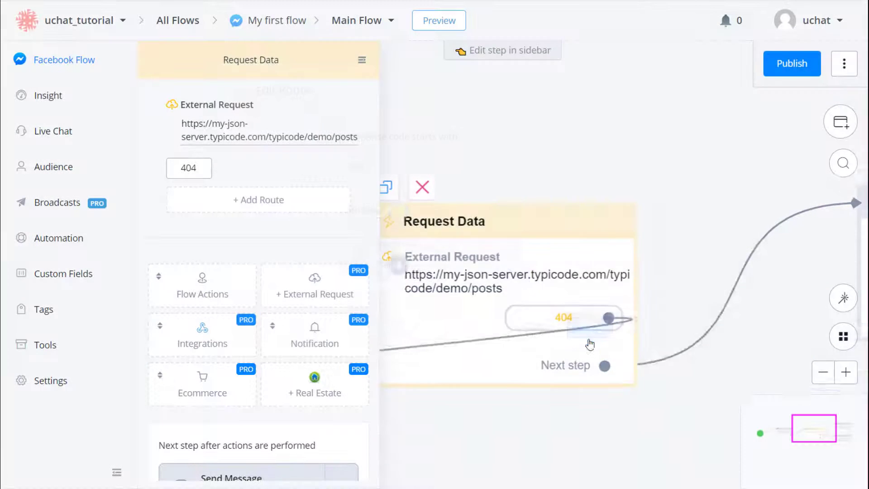
Step: Give the new Send Message #3 step a text item reading 'Not found.'
scroll(640, 327, down, 2)
drag(682, 267, 634, 205)
scroll(633, 205, down, 1)
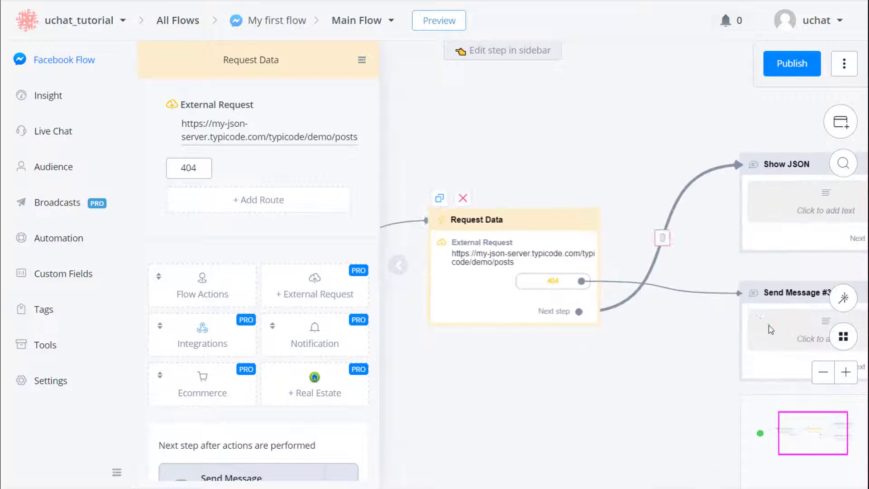
click(768, 325)
click(181, 152)
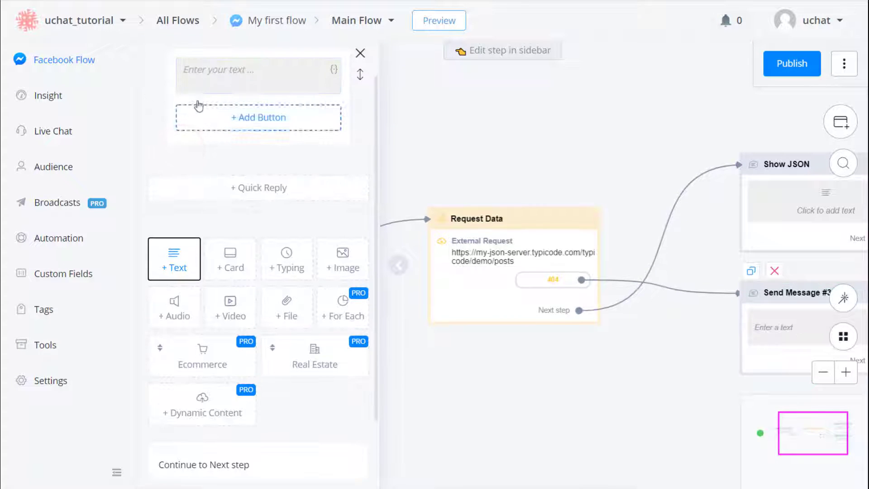
click(216, 119)
text(Not)
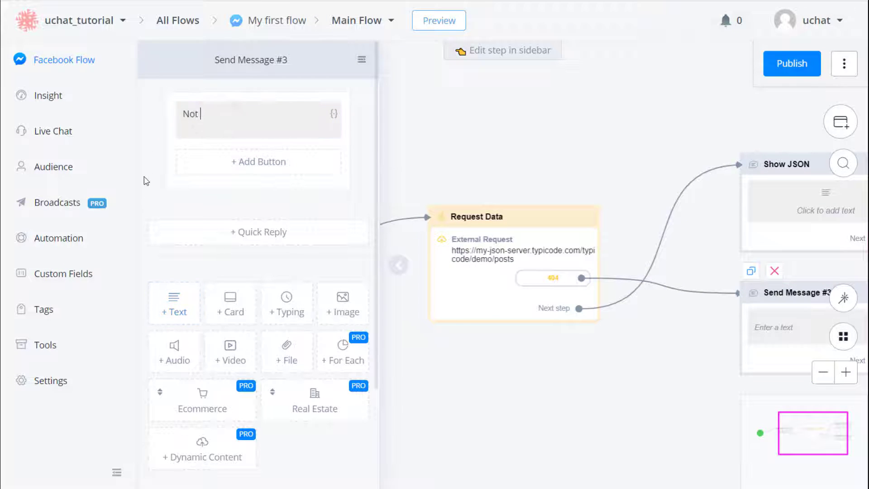
text( found.)
click(574, 354)
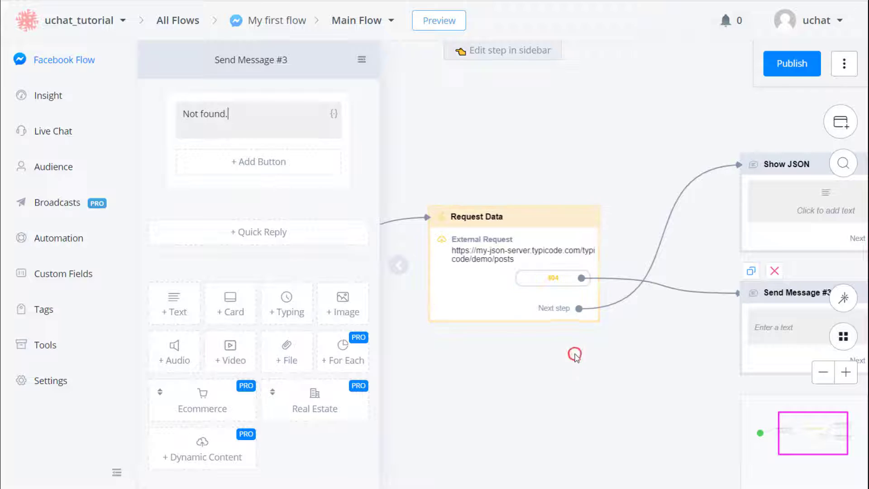
click(769, 214)
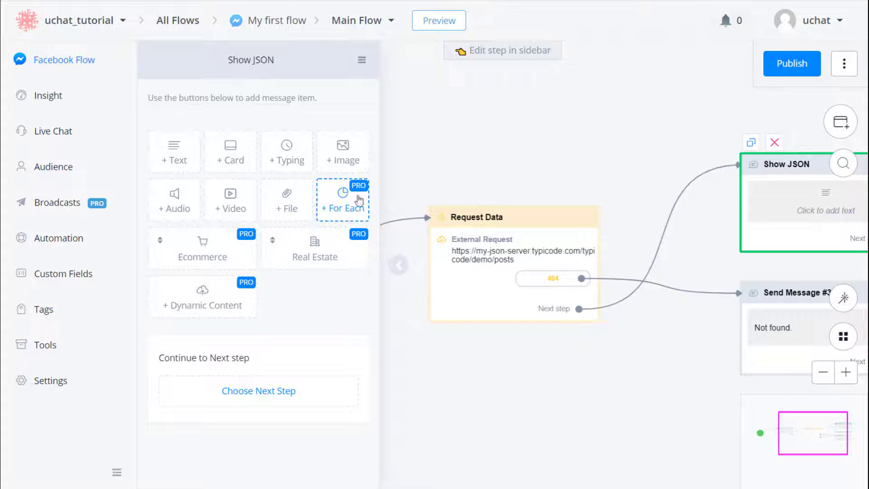
Step: Loop the Show JSON card over 4_JSON_variable posts, titling each card {{ITEM :: $.title}}
click(345, 213)
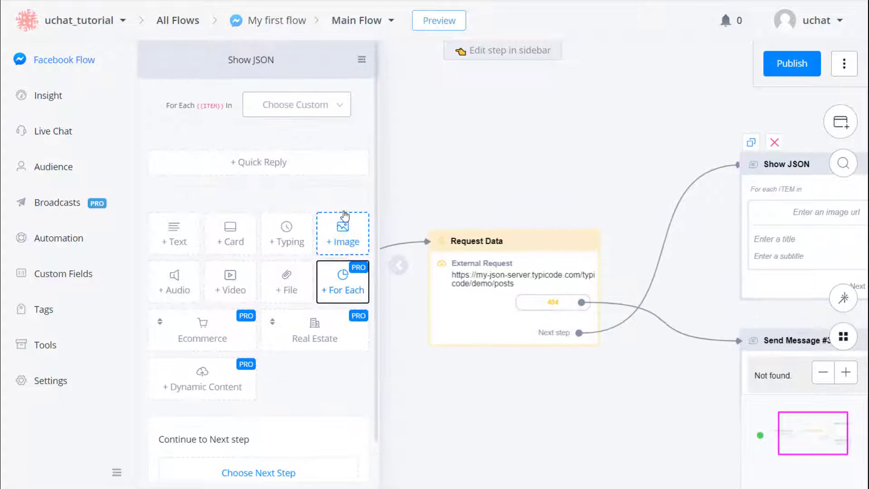
click(329, 111)
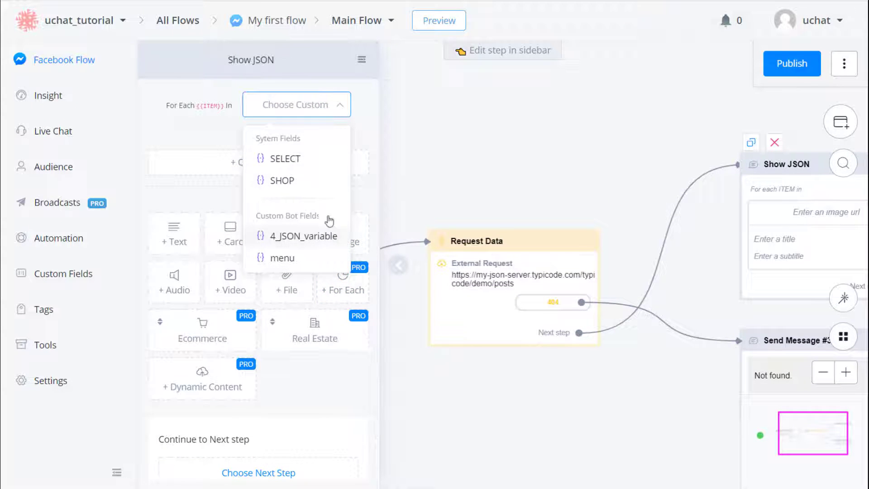
click(328, 240)
click(333, 180)
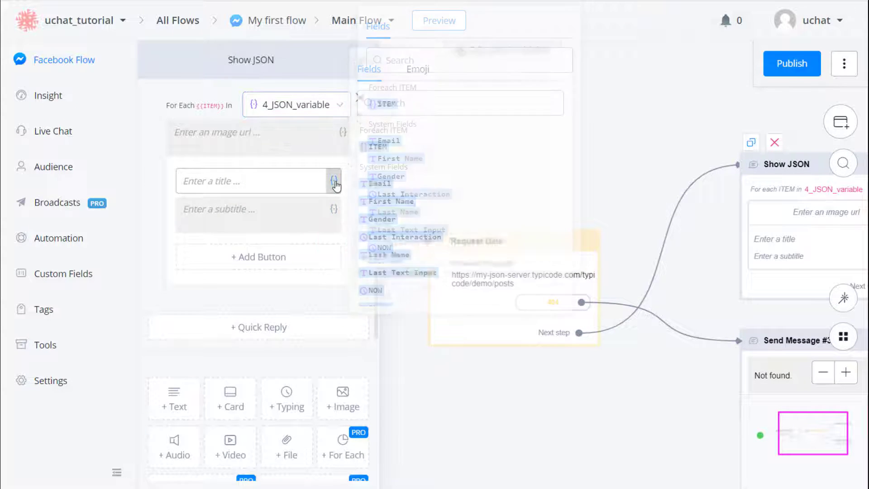
click(378, 147)
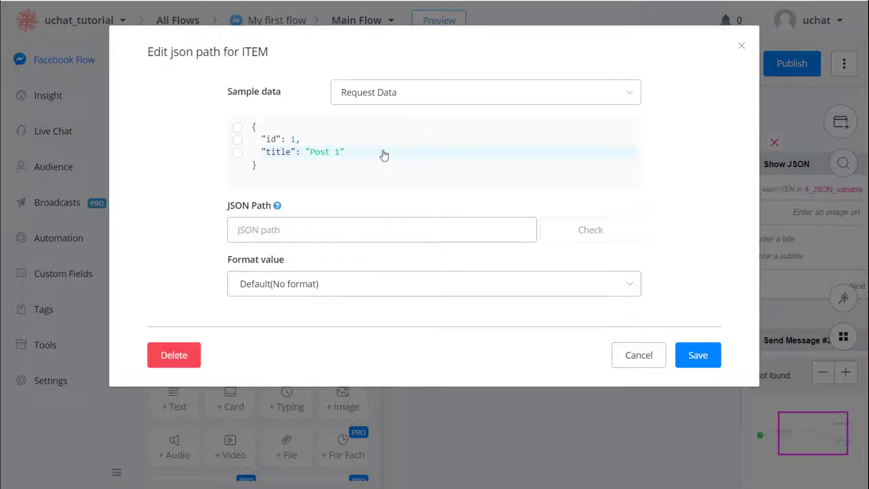
click(278, 152)
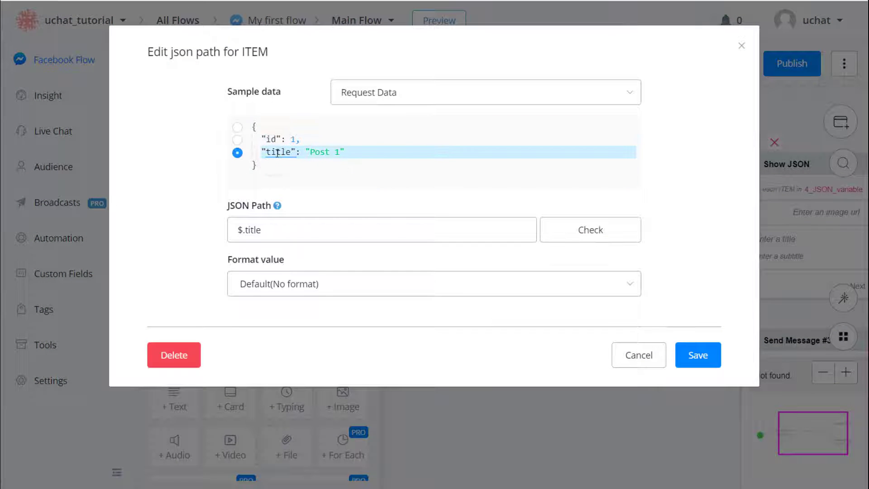
click(681, 359)
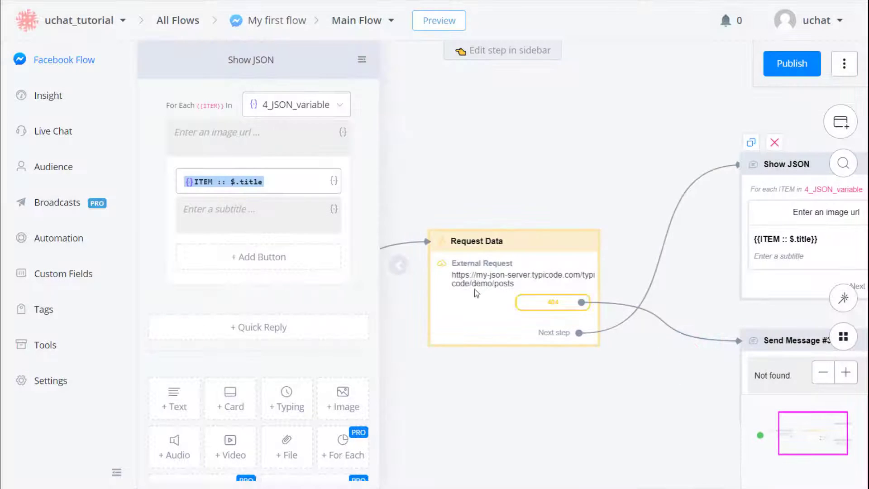
Step: Set the card subtitle to 'ID: {{ITEM :: $.id}}'
click(267, 222)
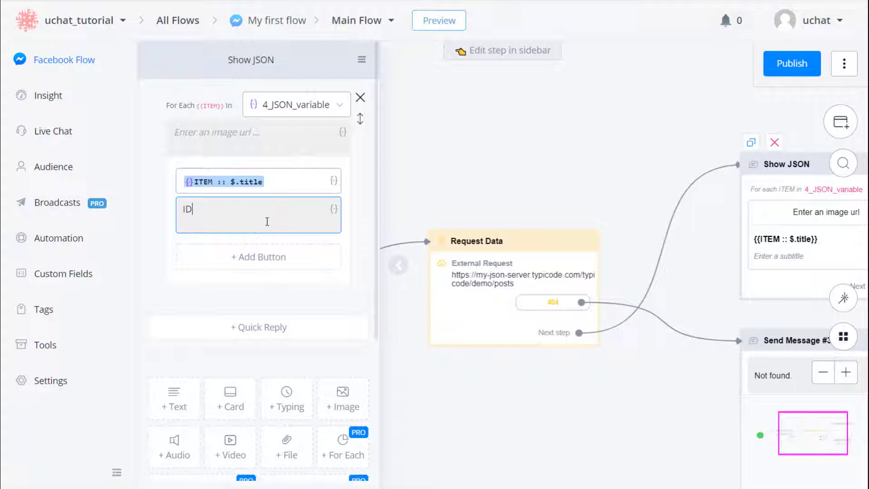
click(334, 208)
click(370, 181)
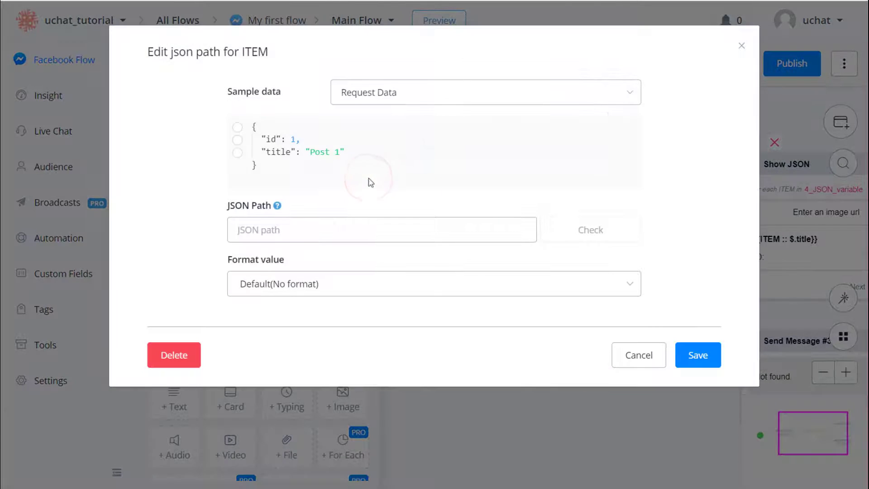
click(277, 140)
click(704, 361)
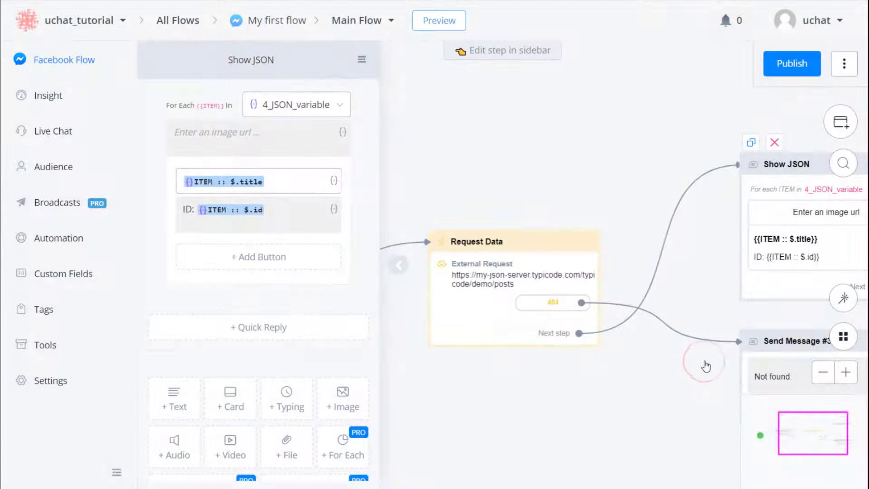
Step: Publish the flow and scroll back to the login flow's Welcome step
click(774, 75)
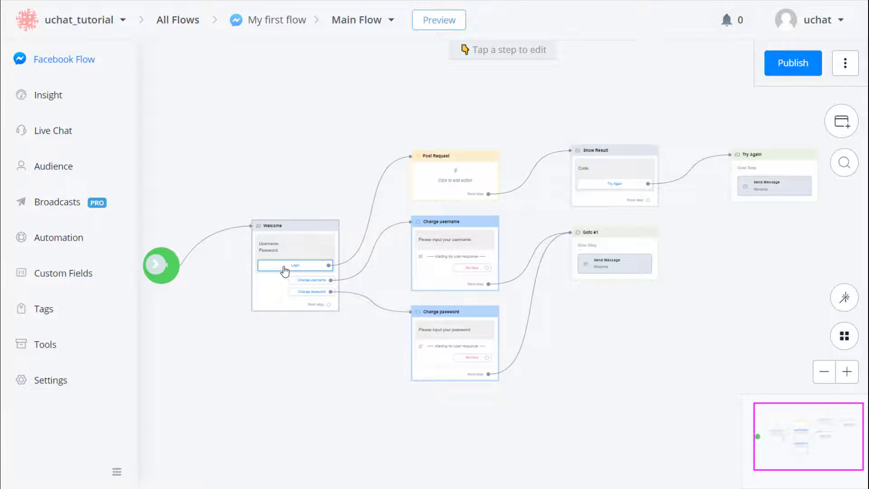
scroll(285, 270, up, 5)
Step: Insert the username custom field after 'Username:' in the Welcome message
click(272, 208)
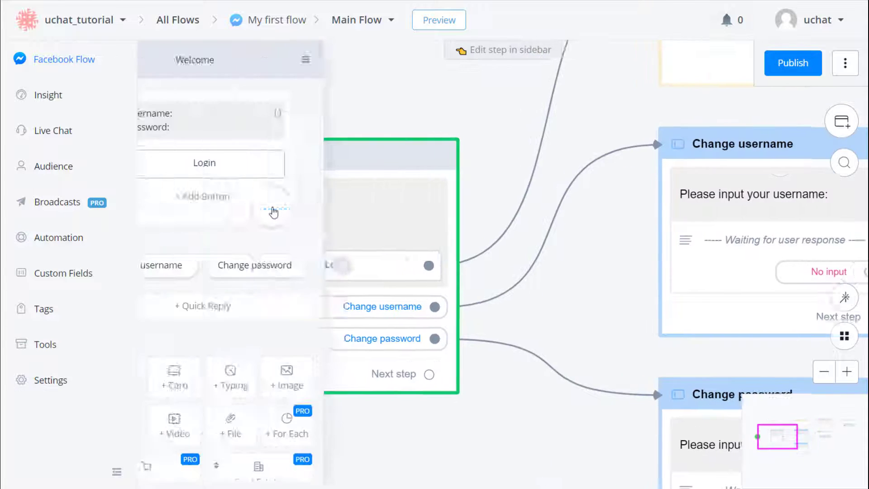
click(271, 114)
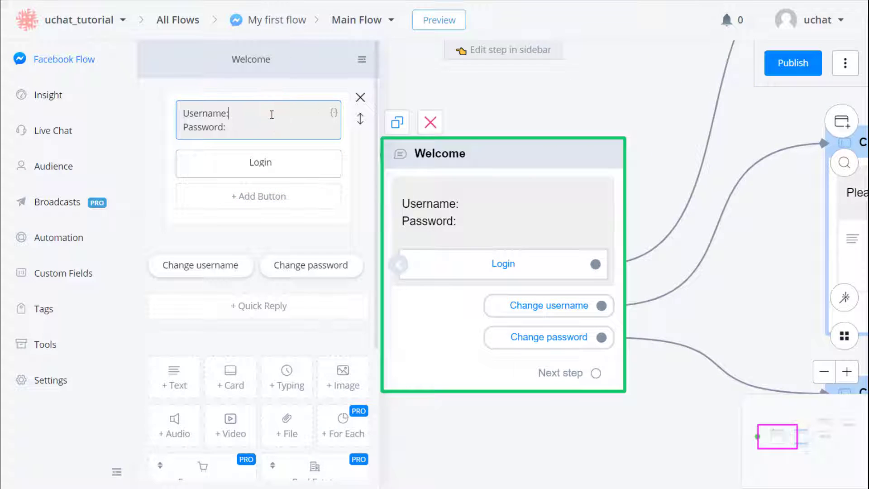
click(333, 114)
text(user)
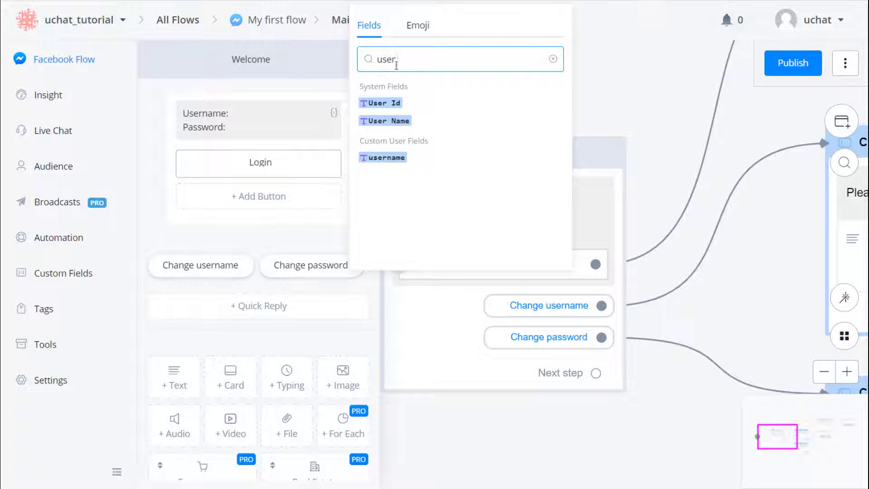
click(386, 157)
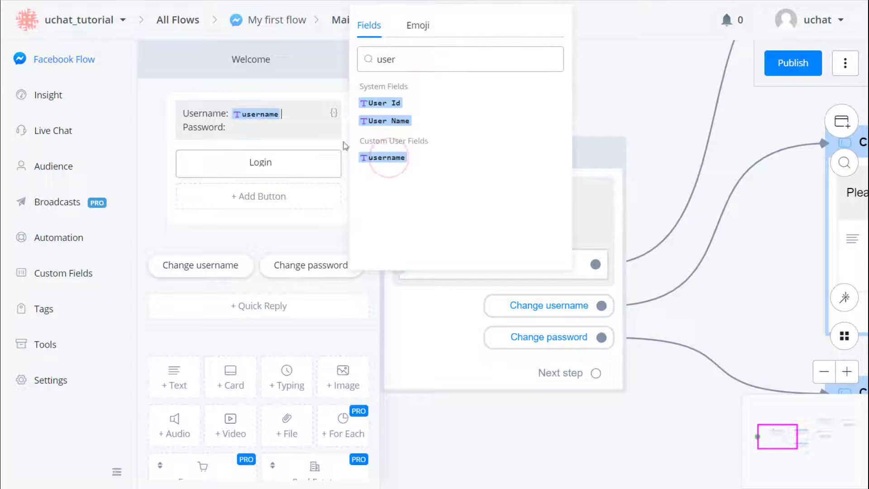
Step: Insert the password custom field after 'Password:' in the Welcome message
click(302, 126)
click(333, 114)
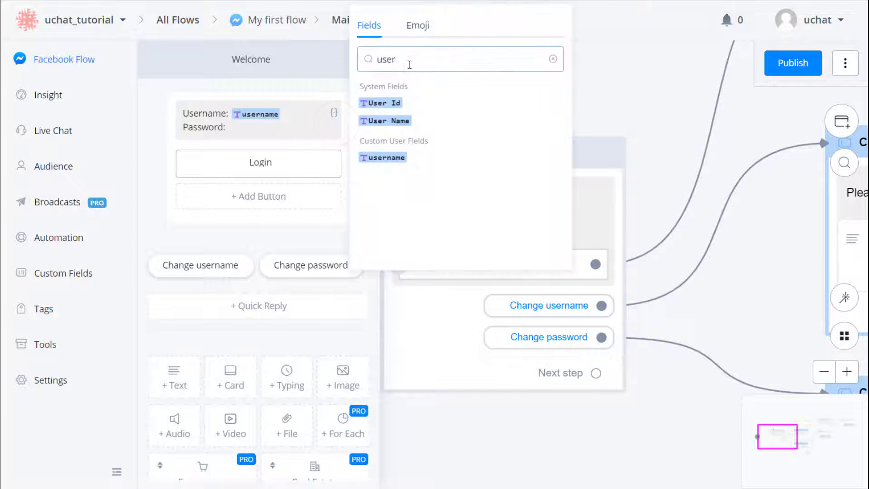
drag(409, 63, 358, 56)
text(pas)
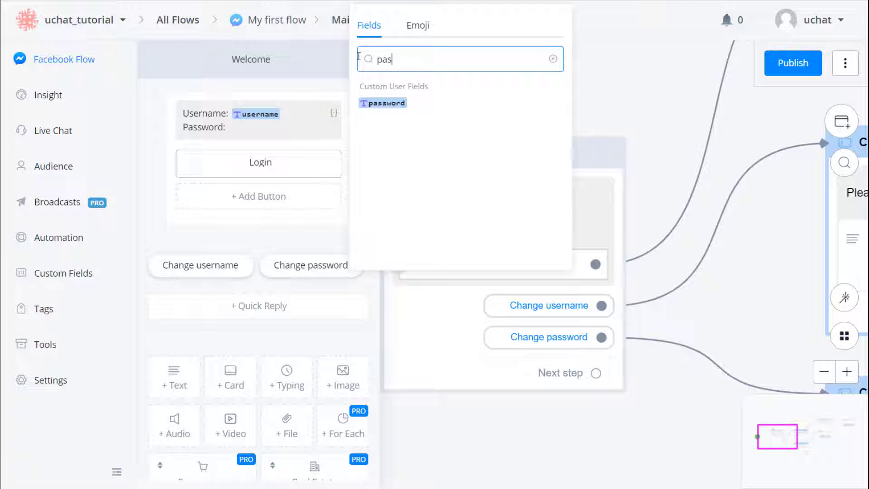
click(374, 103)
click(295, 132)
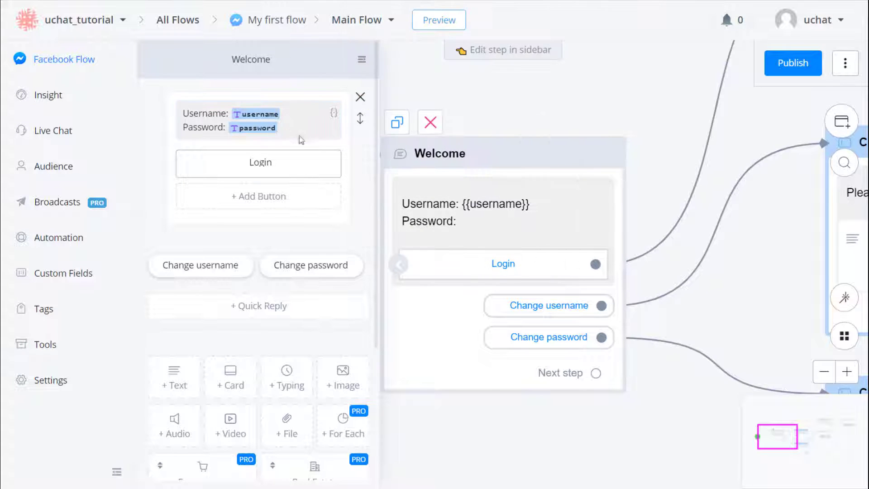
click(392, 237)
Step: Make the Change username step save the user's reply into the username field
scroll(472, 425, down, 3)
drag(552, 458, 320, 373)
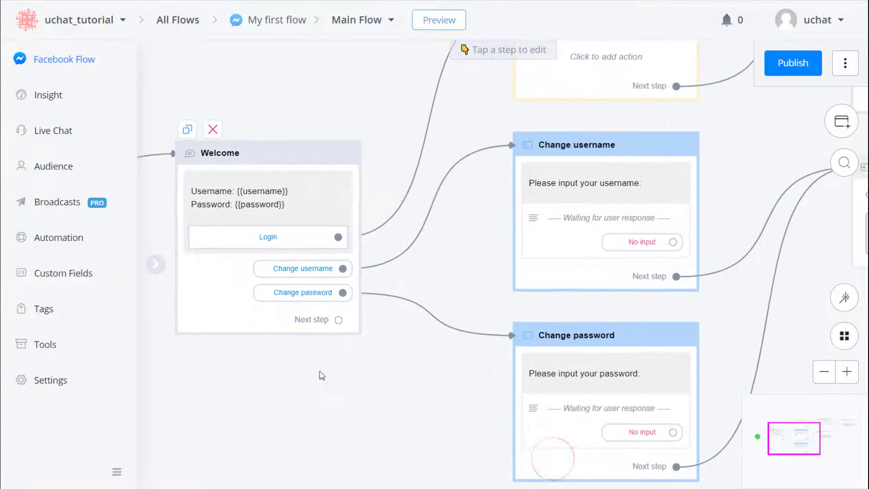
click(548, 248)
click(329, 215)
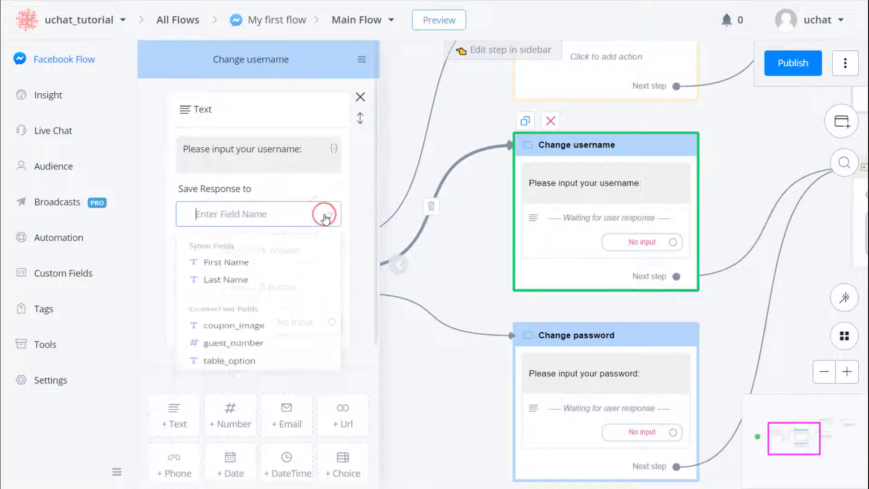
scroll(289, 255, down, 1)
click(252, 361)
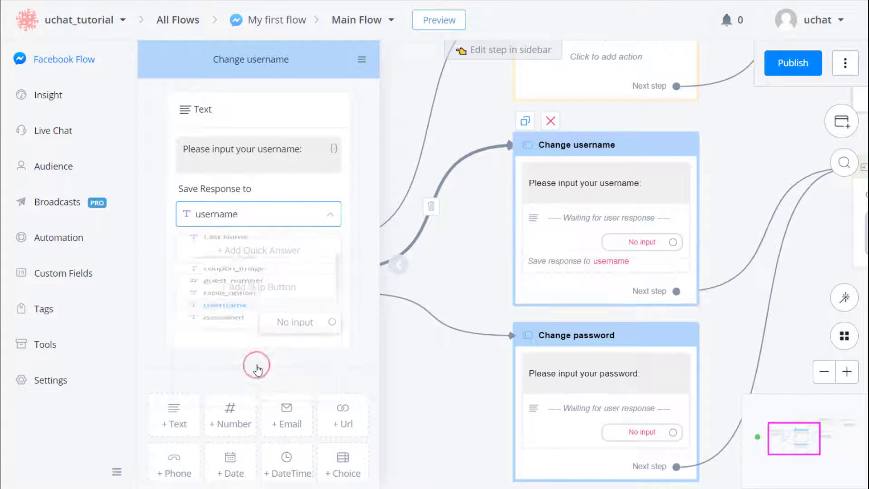
click(461, 294)
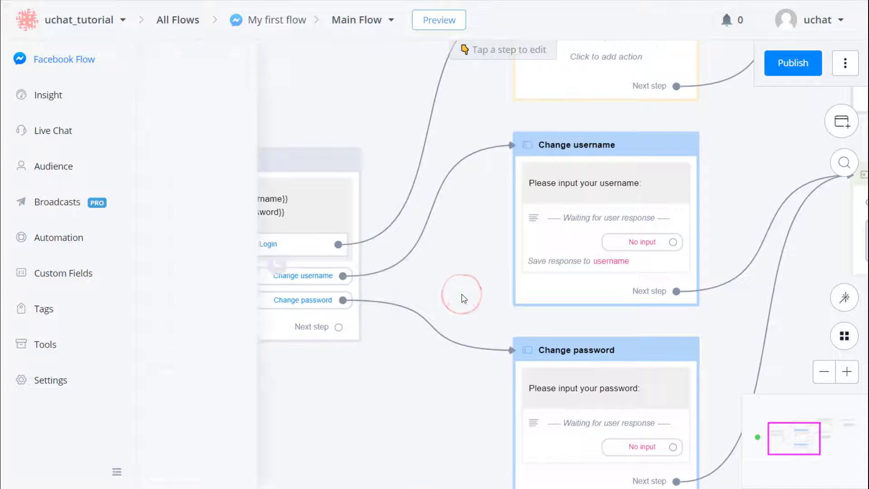
Step: Make the Change password step save the user's reply into the password field
drag(461, 295, 448, 208)
click(535, 308)
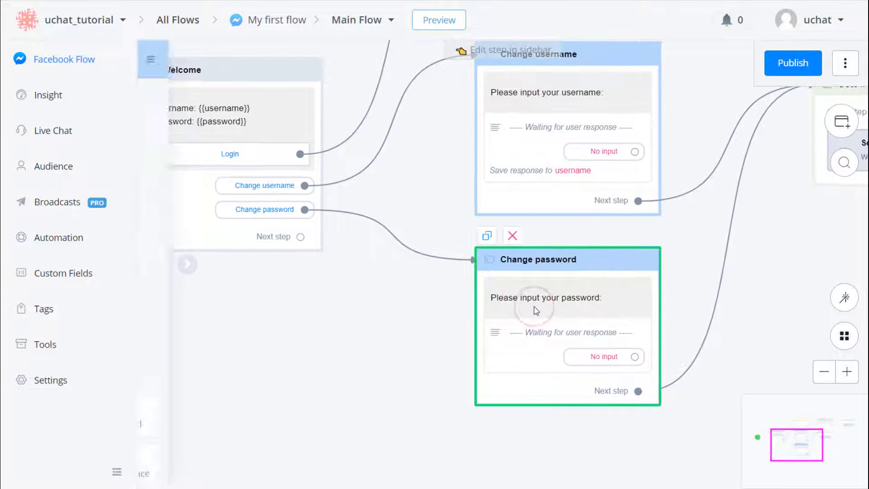
click(324, 221)
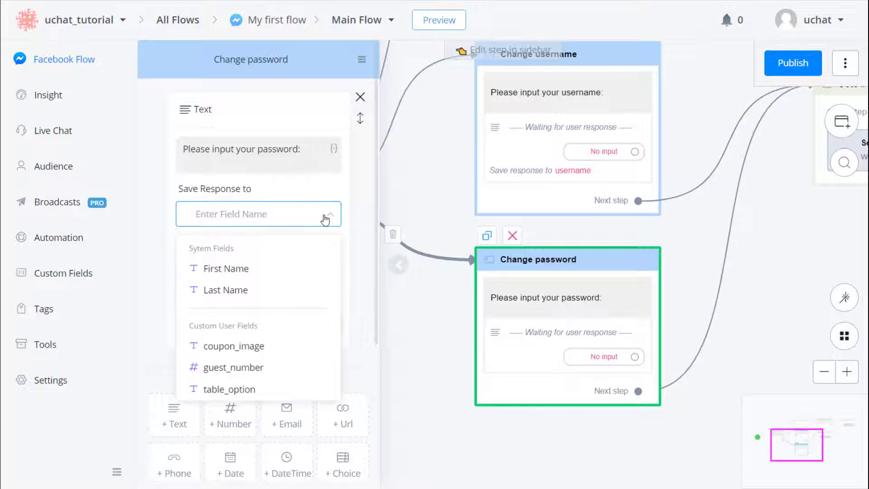
text(pas)
click(326, 284)
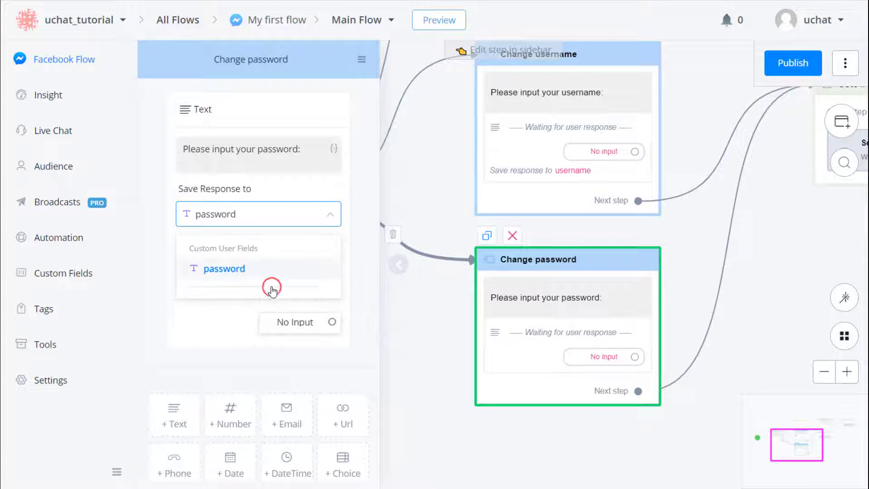
click(394, 298)
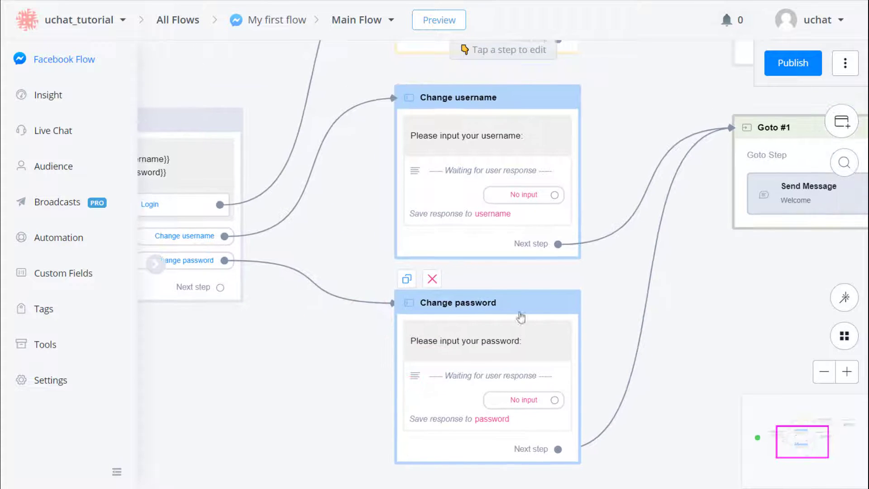
click(794, 153)
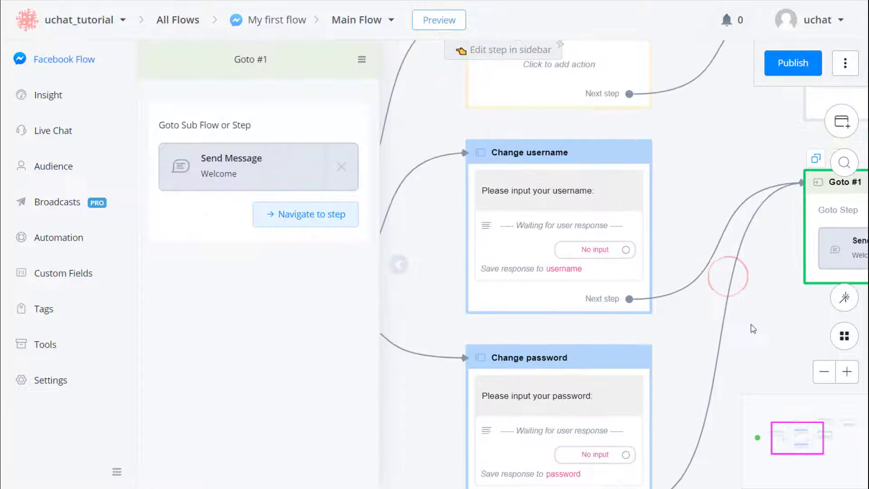
drag(716, 209, 633, 247)
Step: Add an External Request to Post Request as POST to uchattutorial.free.beeceptor.com/login
click(550, 210)
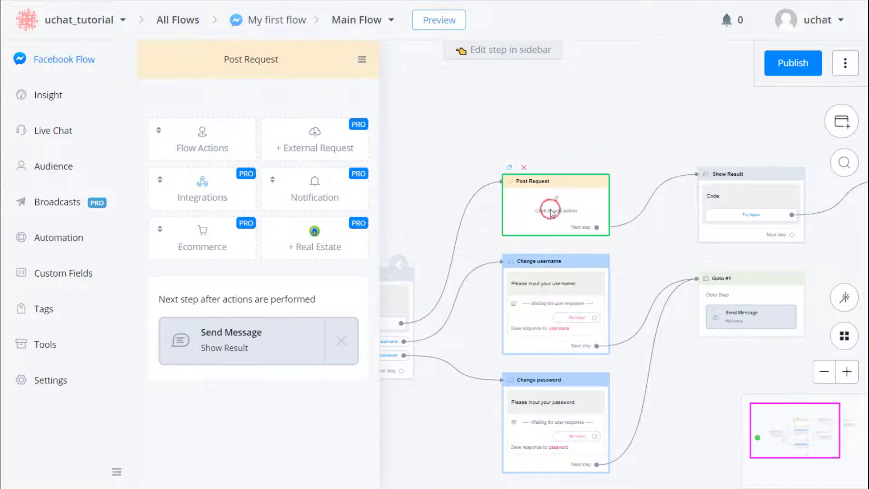
click(356, 147)
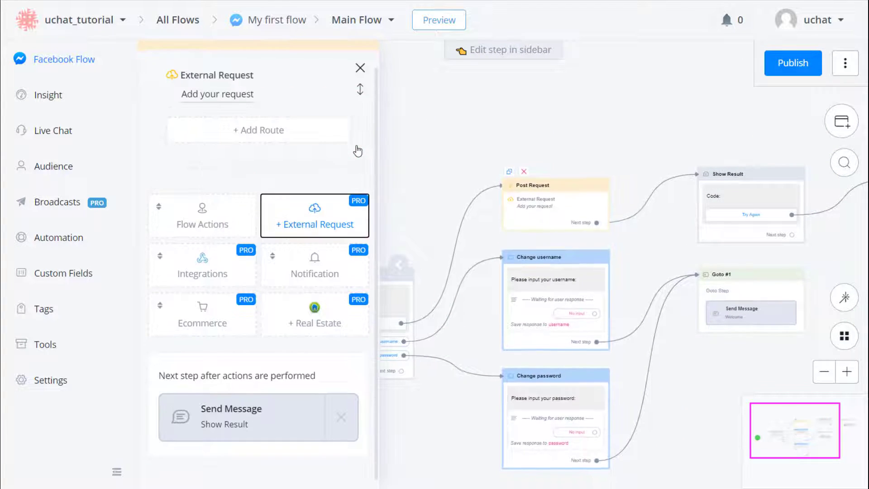
click(239, 123)
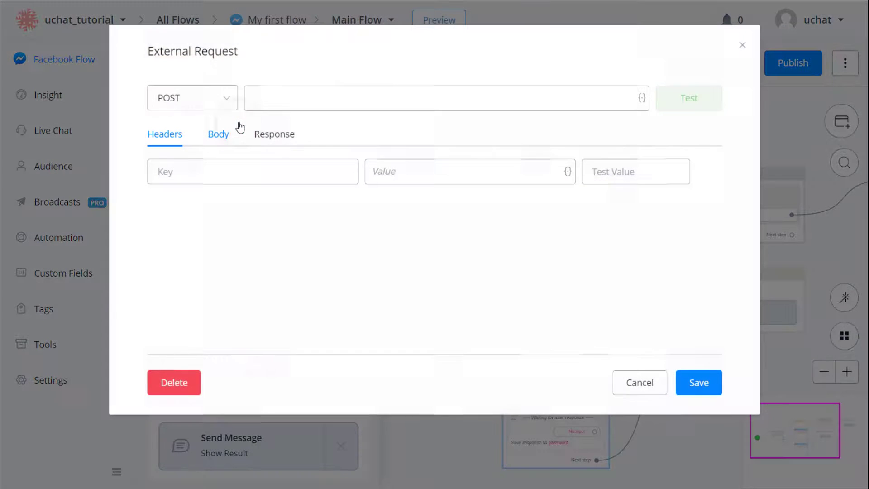
click(228, 99)
click(186, 154)
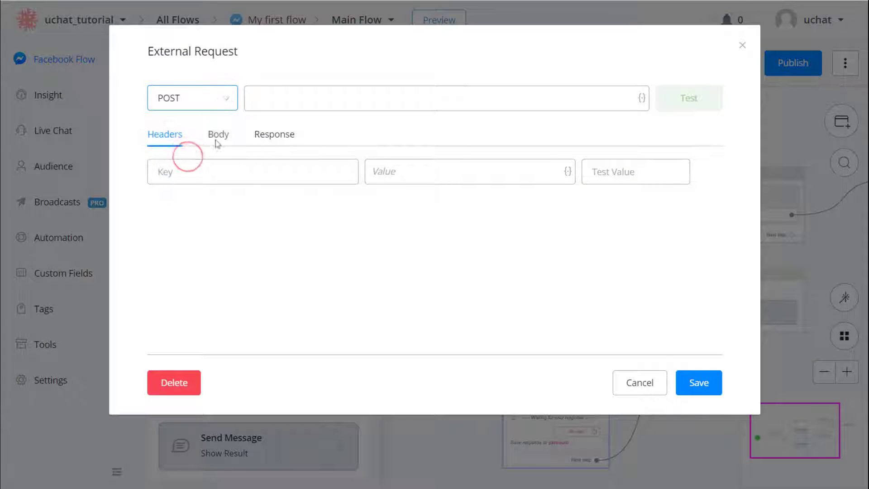
click(270, 106)
text(uchattutorial.free.beeceptor.com/login)
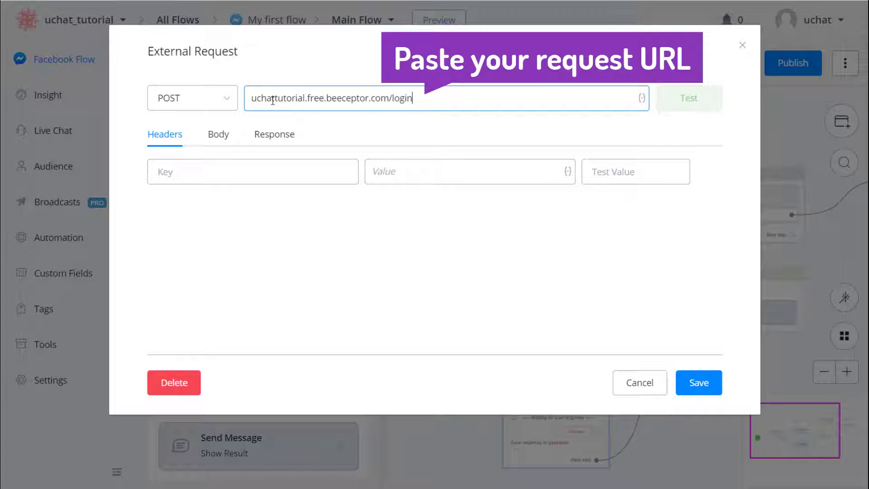
click(307, 134)
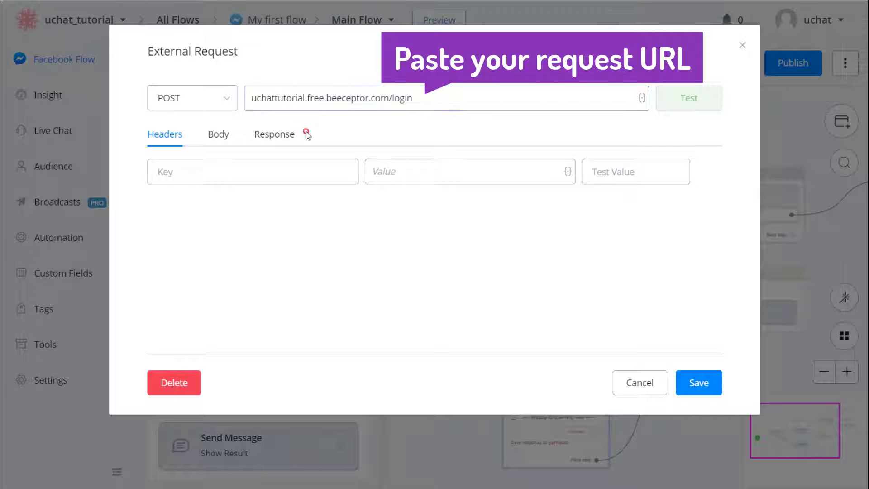
click(219, 136)
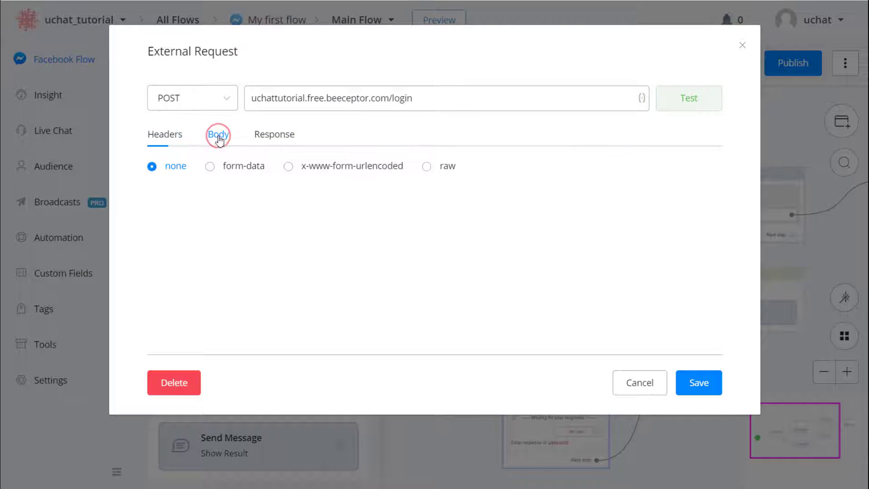
Step: Send the body as x-www-form-urlencoded with a username key filled from the username field
click(329, 171)
click(326, 201)
text(u)
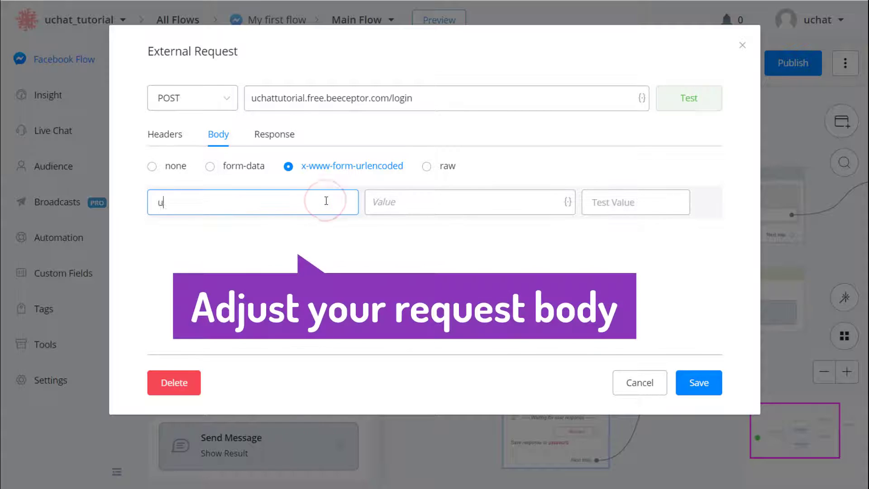
text(sername)
click(567, 202)
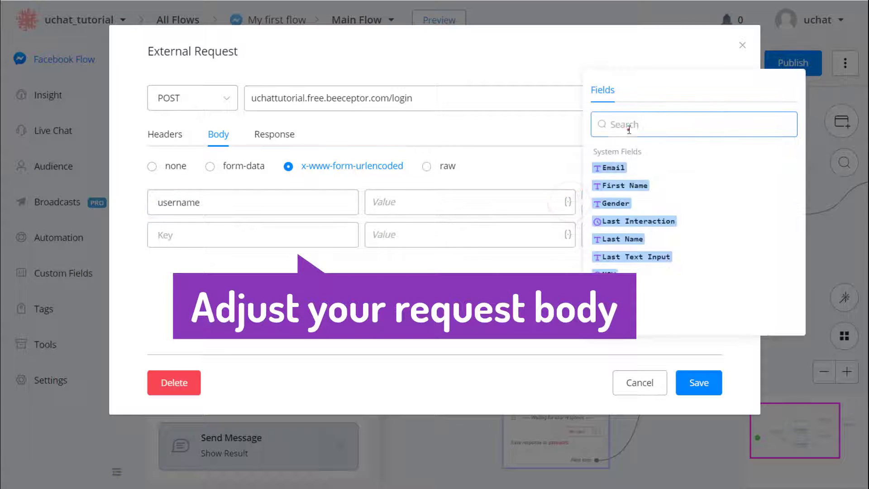
text(user)
click(619, 222)
click(533, 161)
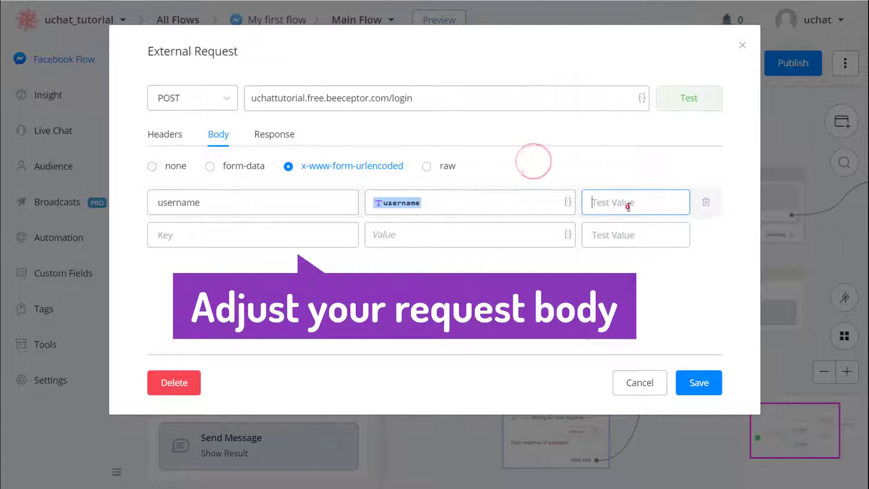
Step: Add a password key from the password field with a test password, then test for 200 'login successfully'
click(306, 231)
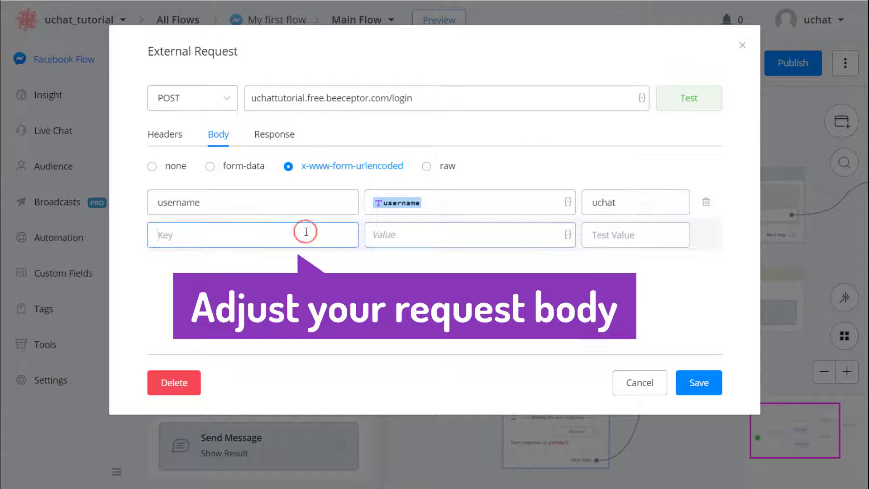
text(passo)
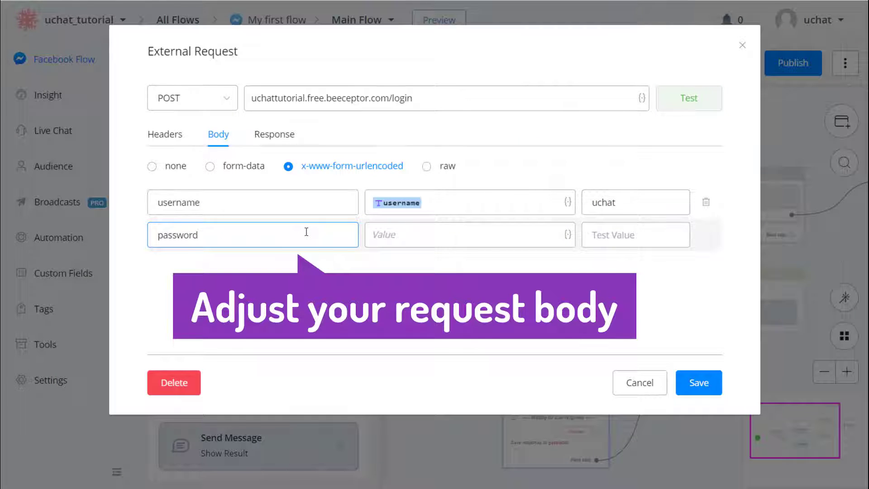
click(397, 238)
click(567, 235)
click(626, 156)
text(pas)
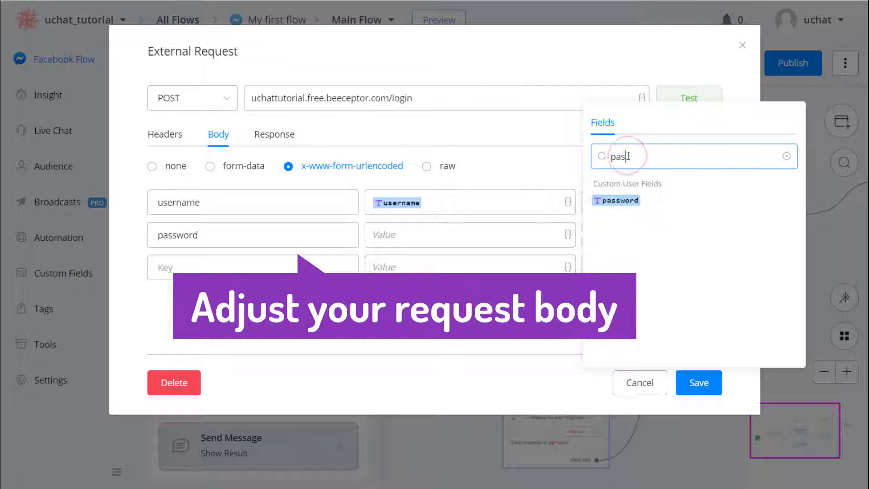
click(624, 201)
click(602, 234)
text(tu)
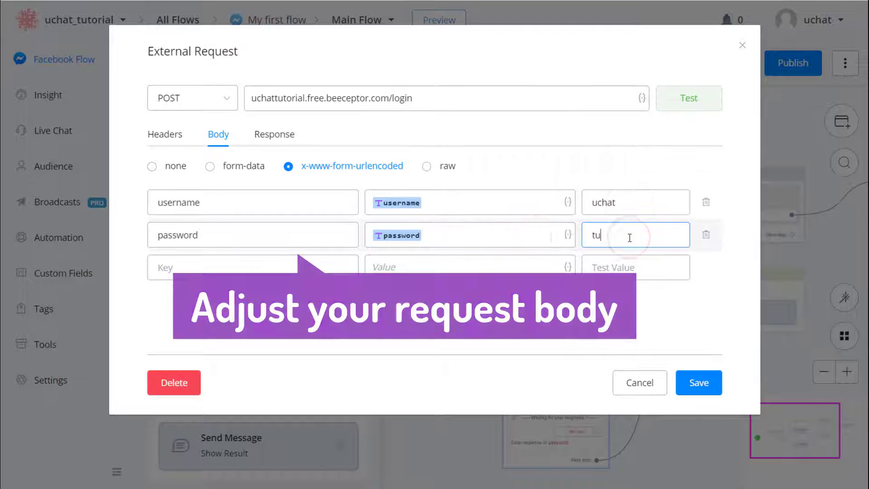
text(torial)
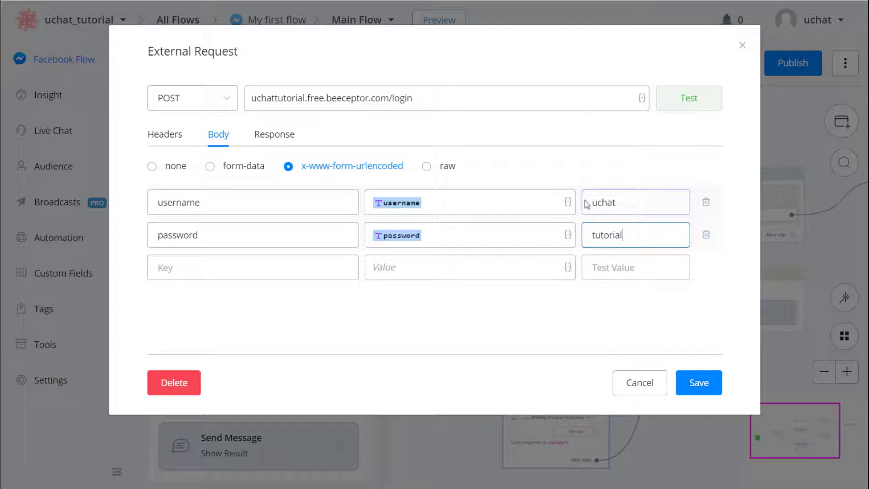
click(275, 135)
click(672, 112)
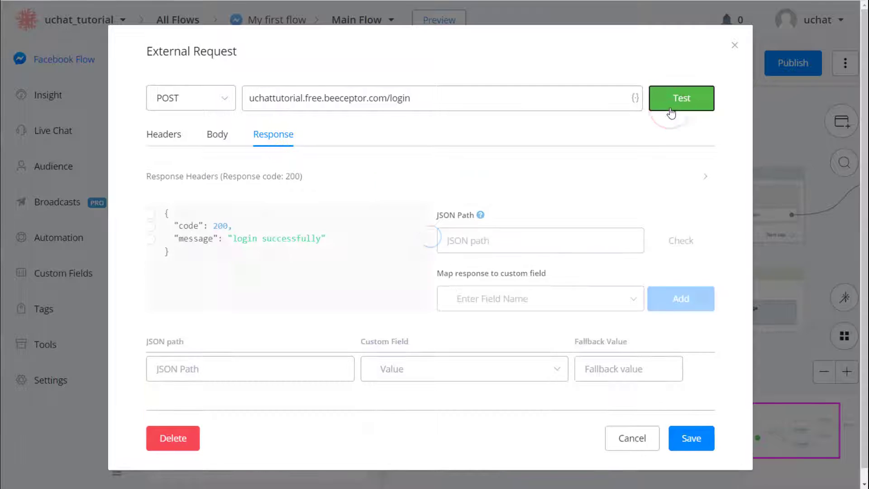
Step: Map the login response's $.code to the code custom field and $.message to the message custom field
click(186, 226)
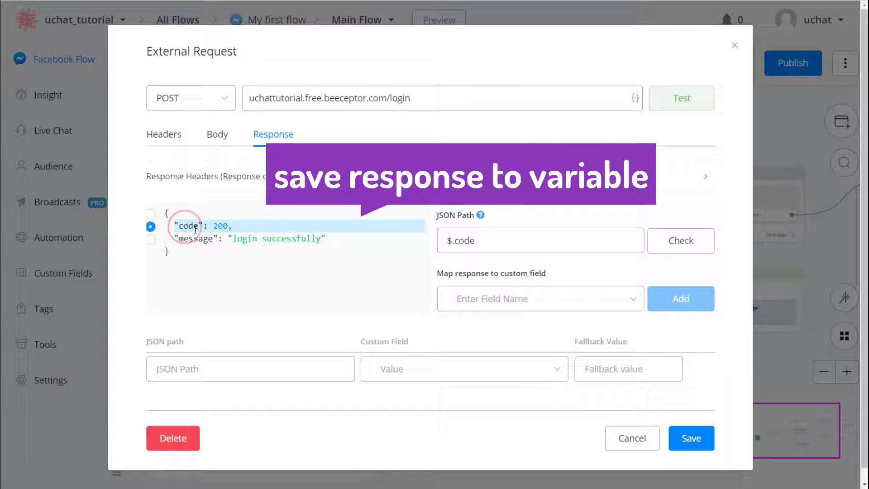
click(483, 298)
text(cod)
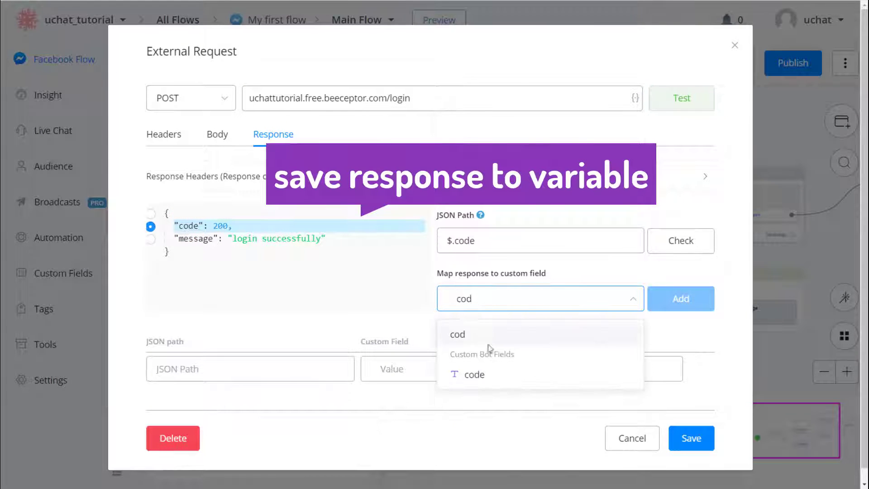
click(493, 373)
click(668, 304)
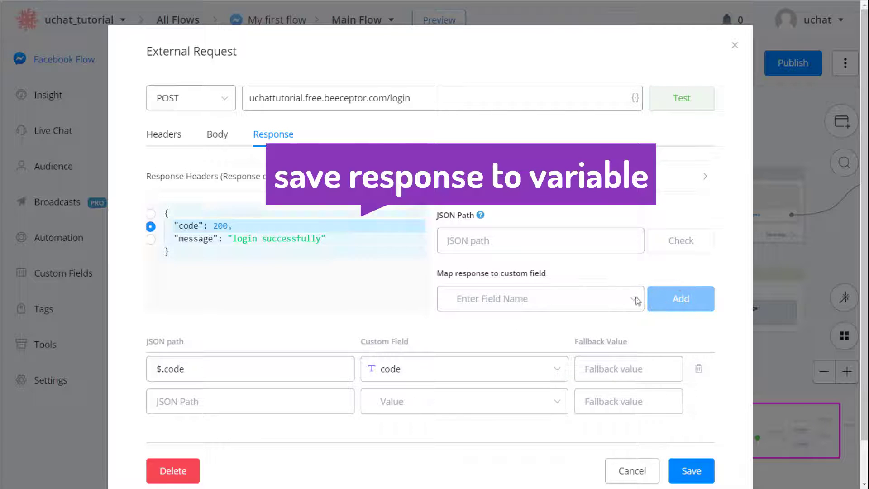
click(310, 238)
click(557, 308)
text(me)
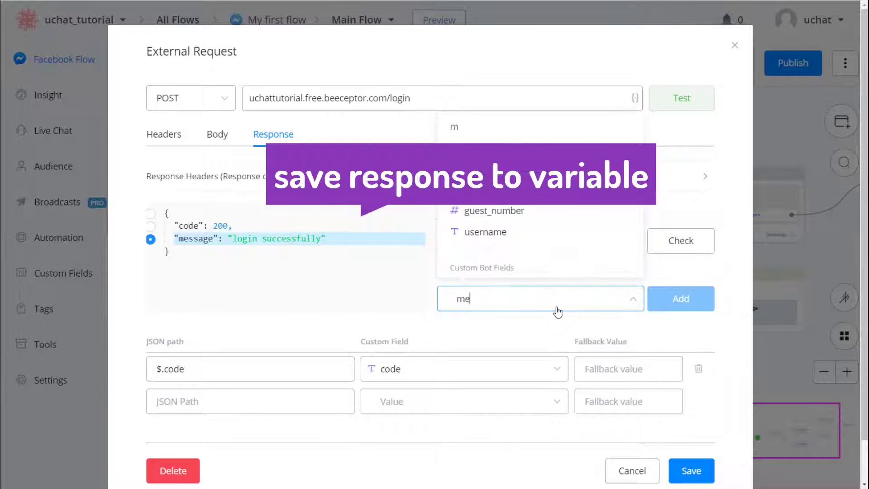
text(s)
click(516, 374)
click(668, 305)
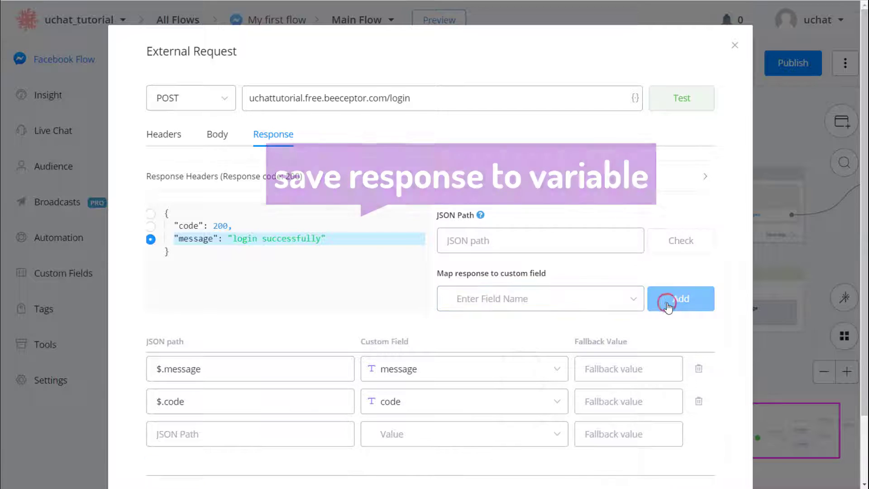
Step: Save the external request settings
scroll(665, 302, down, 2)
click(692, 430)
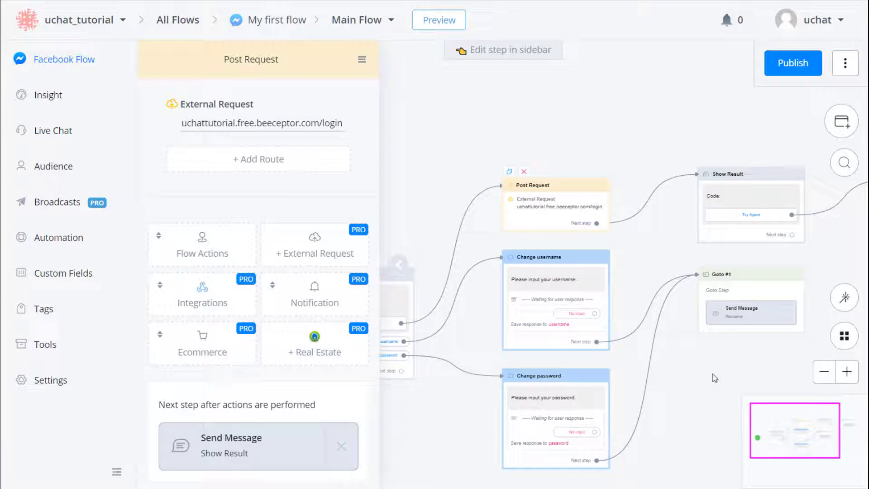
click(726, 195)
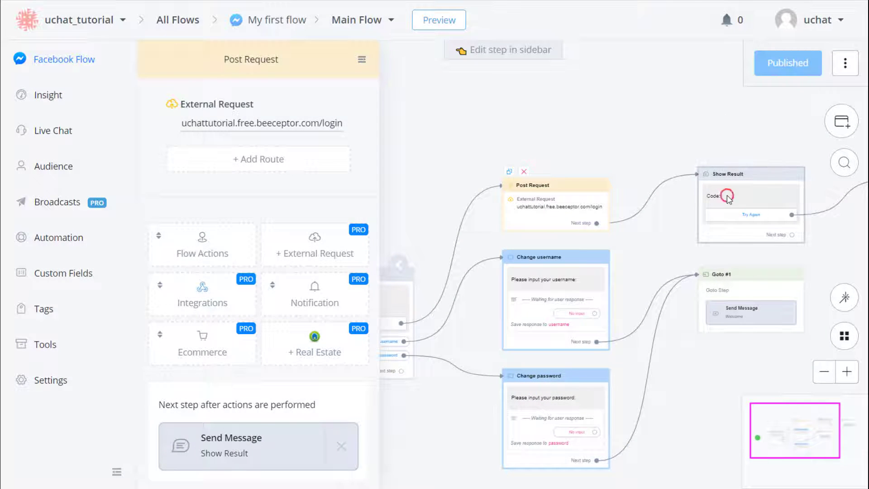
Step: Insert the code and message custom fields into the Show Result message text
click(333, 113)
click(426, 67)
text(cod)
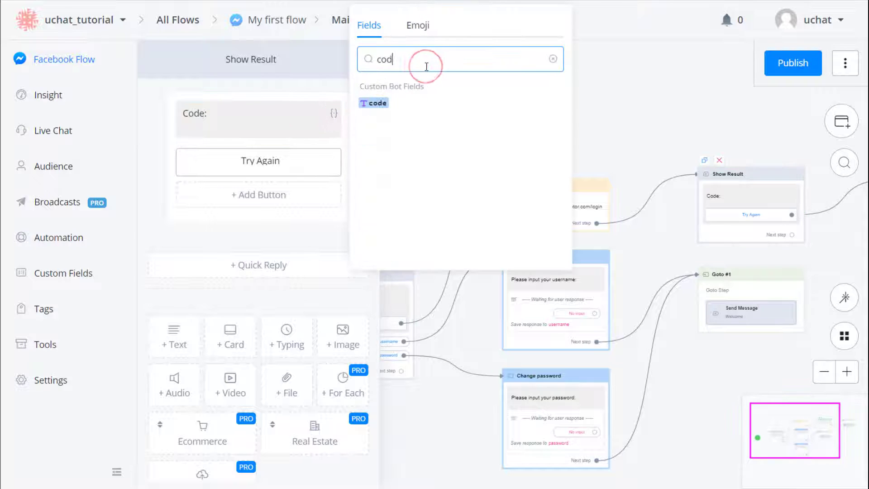
click(379, 103)
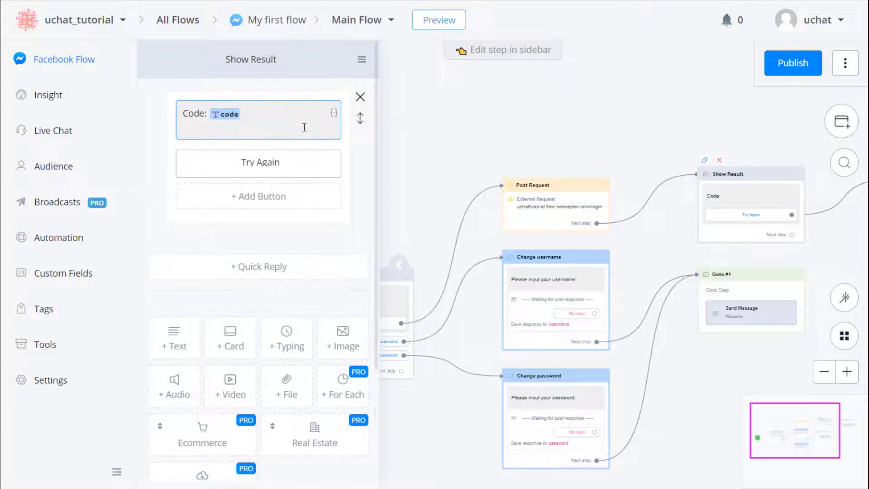
click(333, 113)
drag(425, 62, 376, 67)
text(mes)
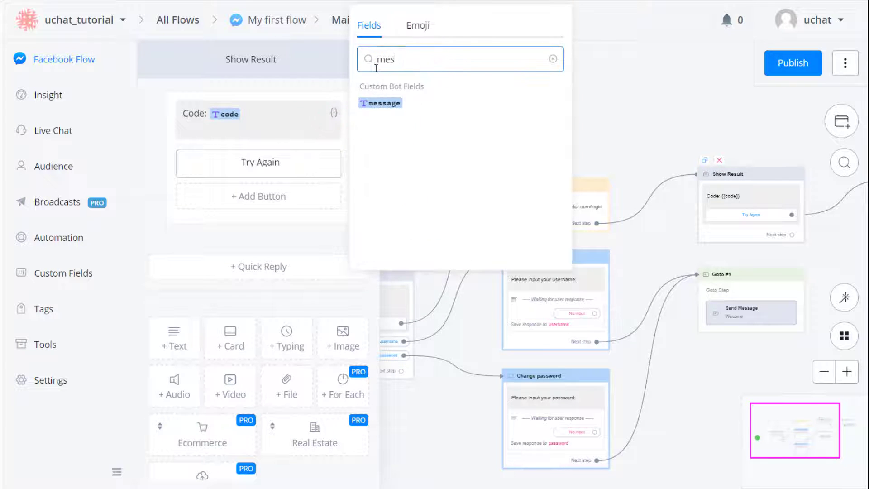
click(392, 101)
click(274, 116)
Step: Close the Show Result editor, recheck the step, and publish the flow
click(495, 119)
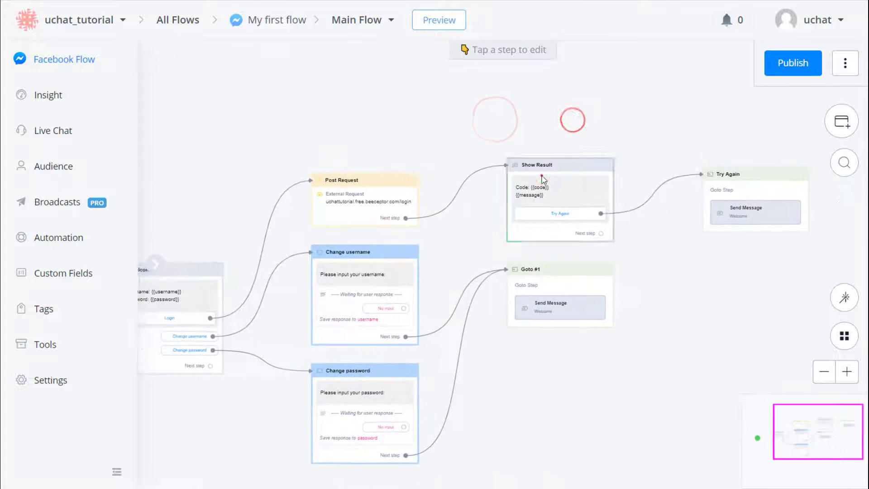
click(538, 177)
click(785, 71)
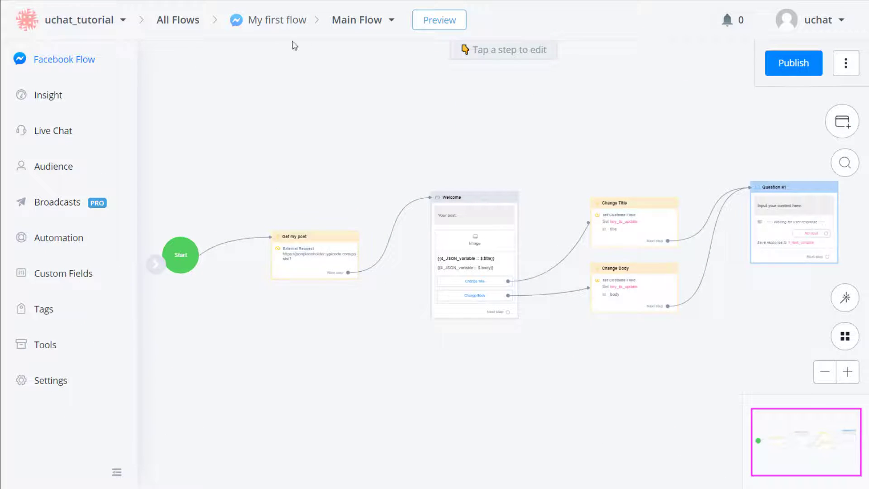
Step: Test the Get my post request to jsonplaceholder.typicode.com/posts/1 (code 200) and save its settings
scroll(299, 262, up, 5)
click(297, 231)
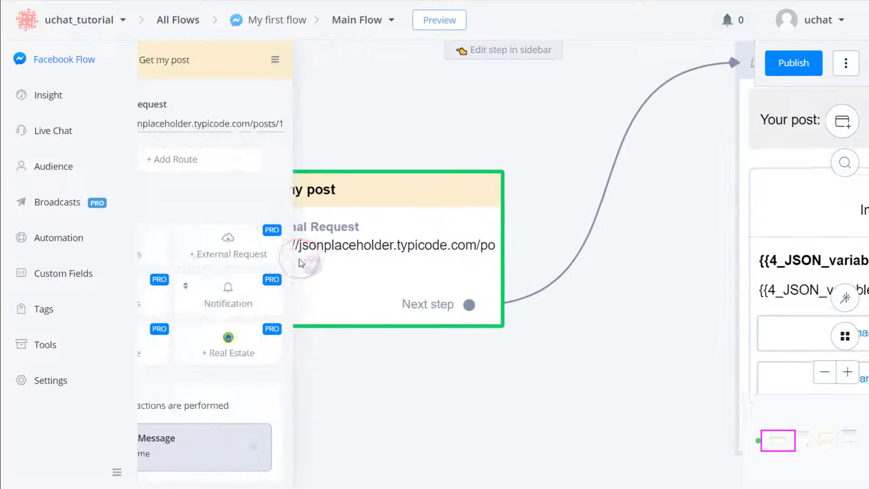
click(290, 118)
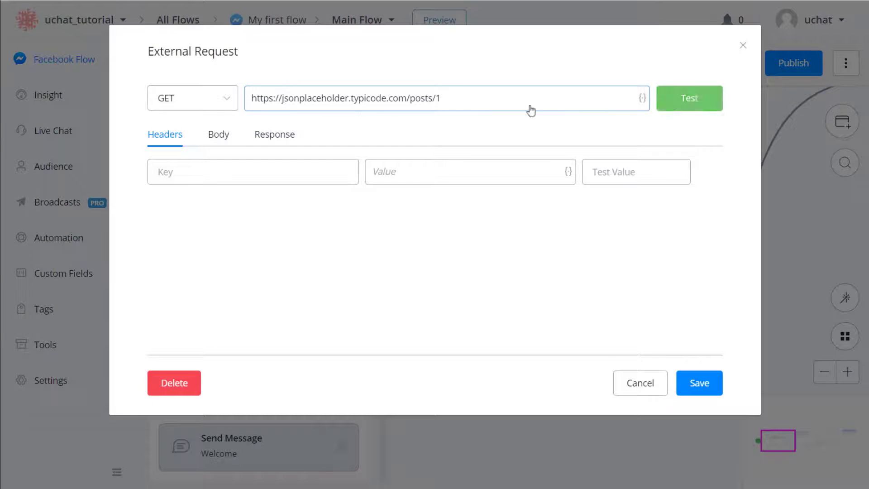
click(673, 99)
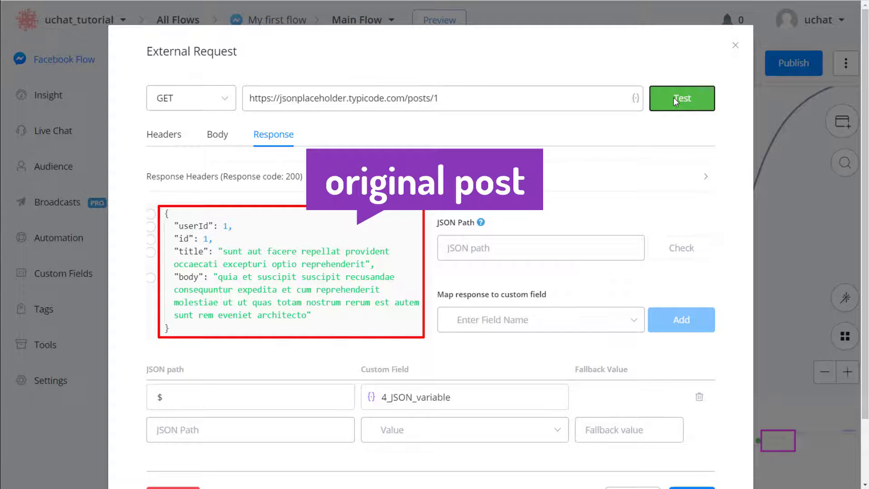
scroll(673, 202, down, 2)
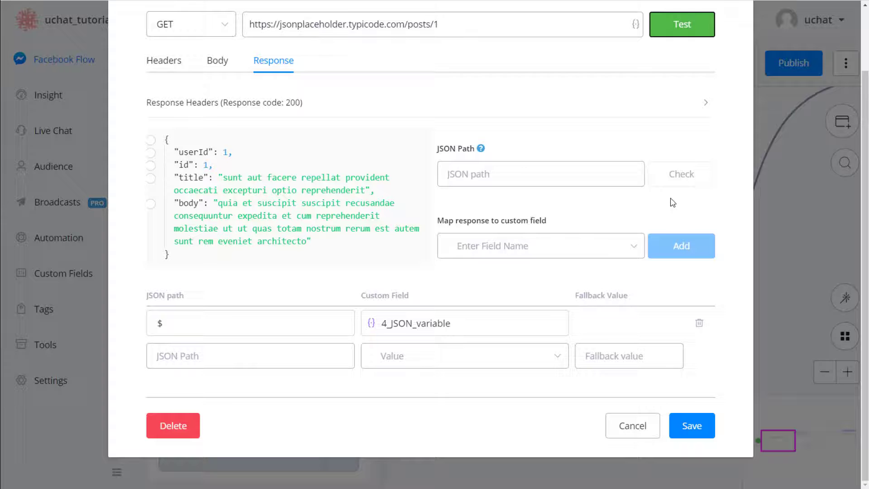
click(703, 432)
click(680, 408)
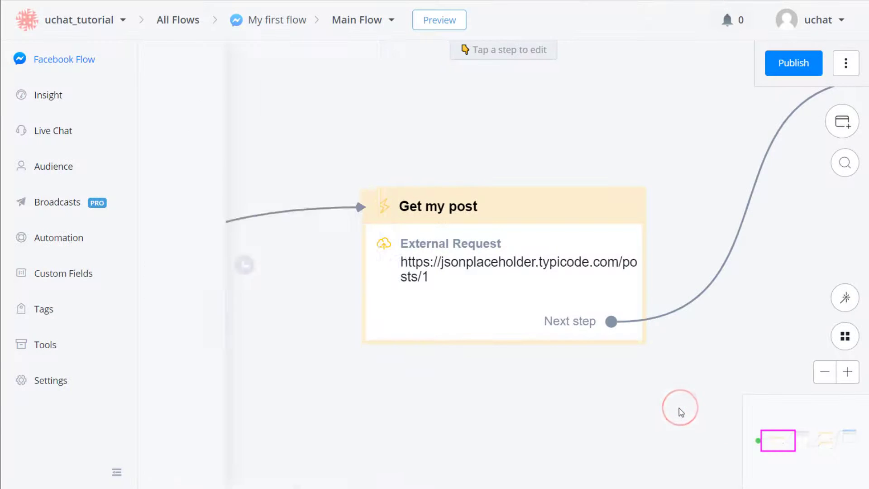
scroll(679, 409, down, 2)
drag(670, 409, 388, 381)
scroll(524, 394, down, 1)
click(520, 256)
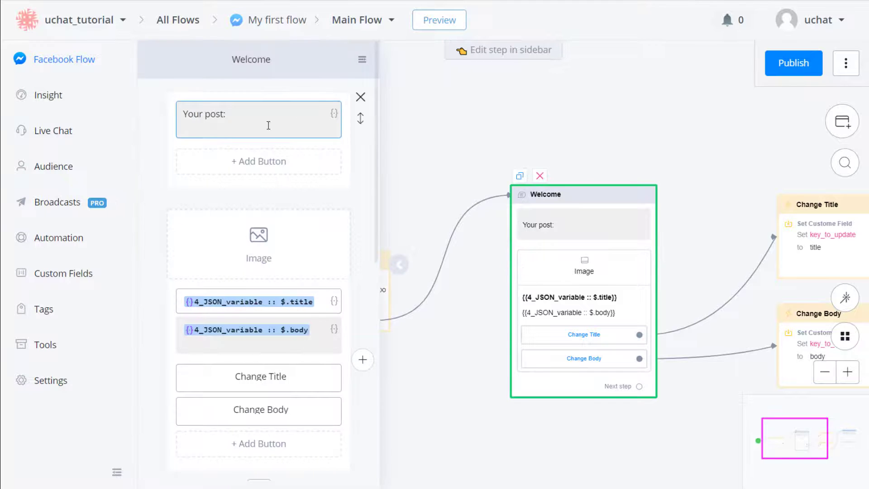
click(322, 305)
click(326, 329)
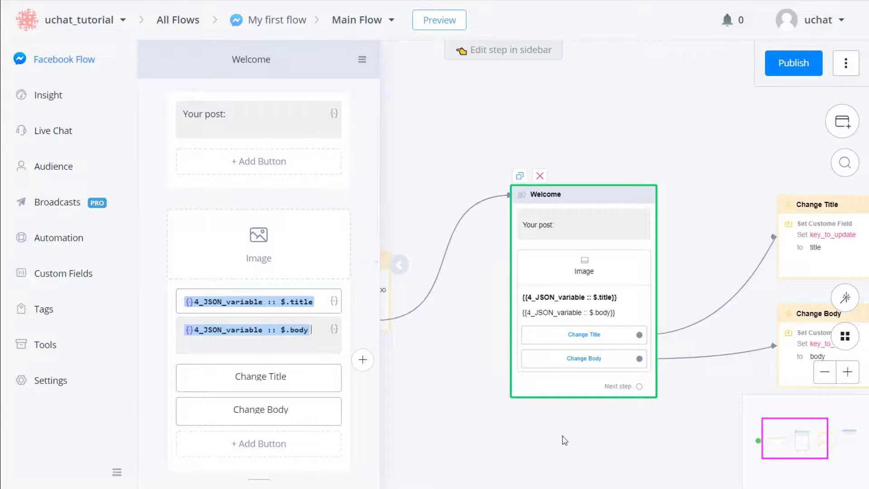
drag(562, 436, 476, 435)
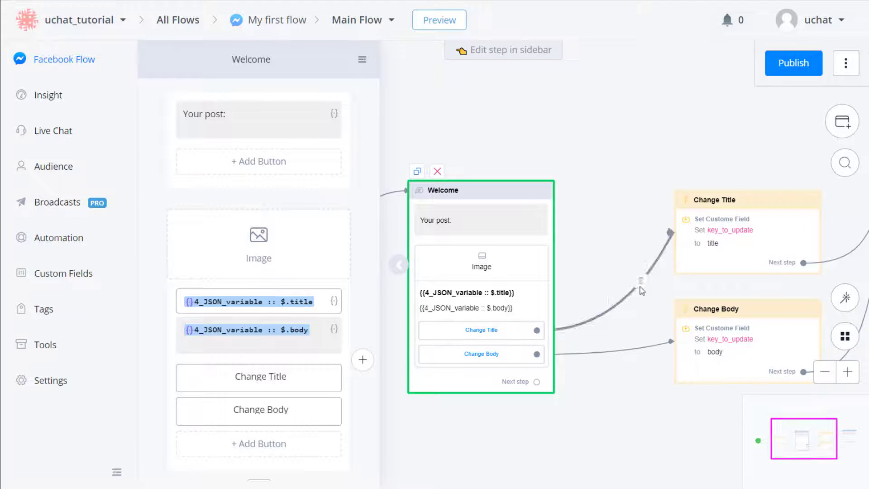
click(724, 258)
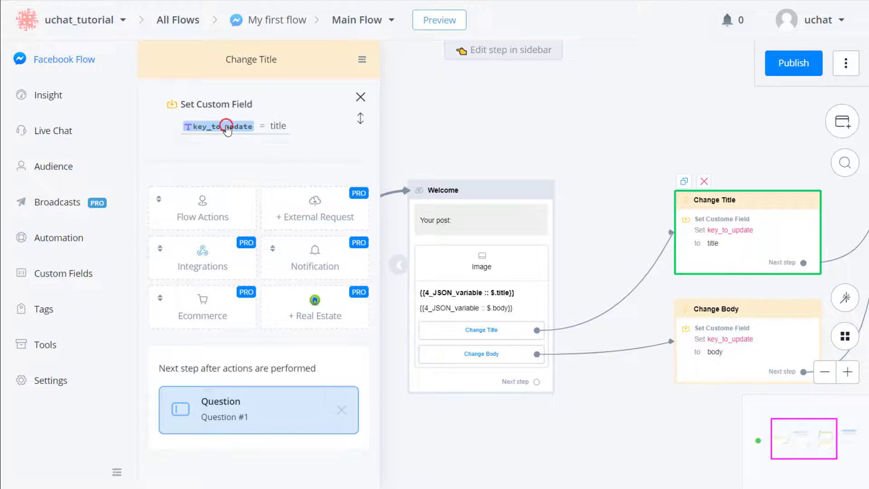
click(227, 128)
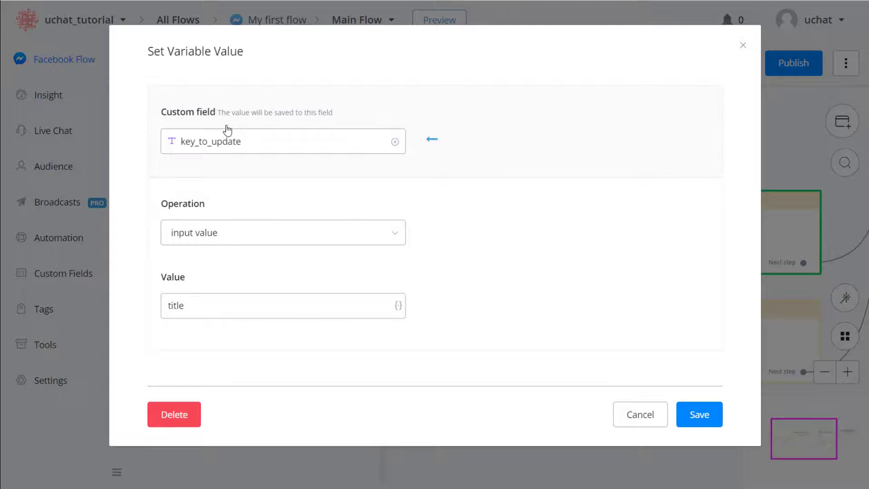
click(228, 316)
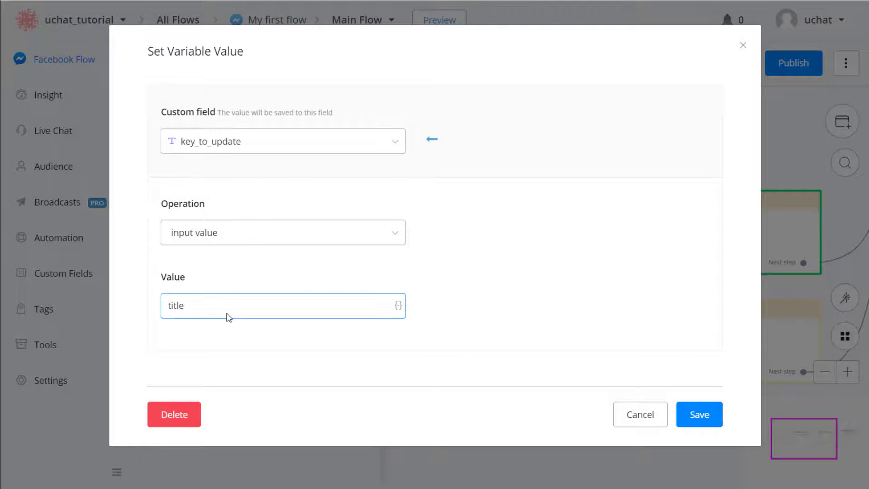
click(695, 415)
click(688, 435)
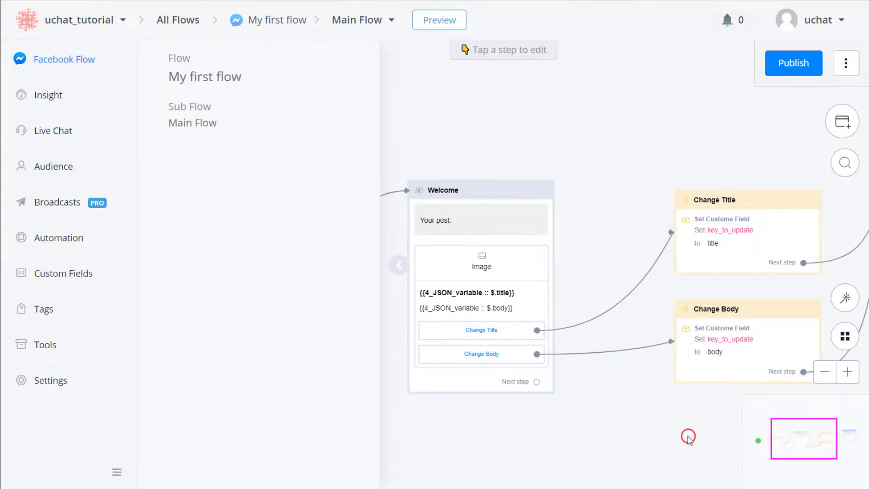
click(692, 229)
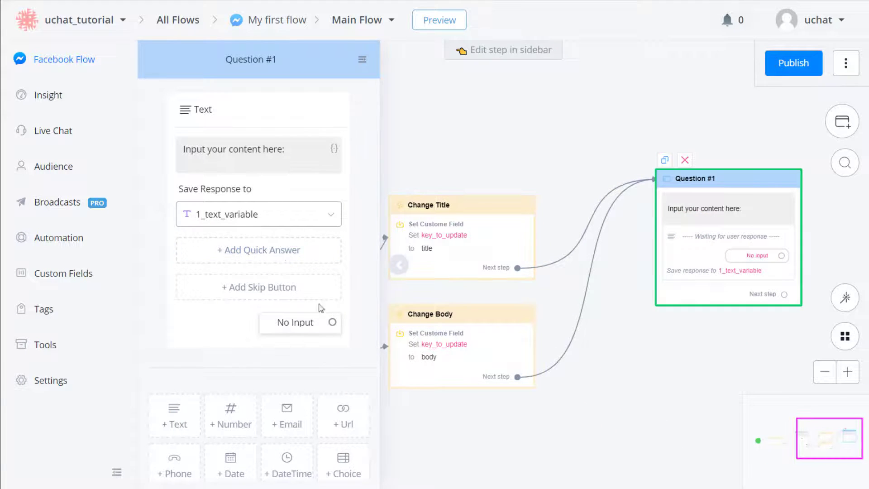
click(407, 417)
scroll(350, 443, down, 3)
drag(344, 442, 520, 392)
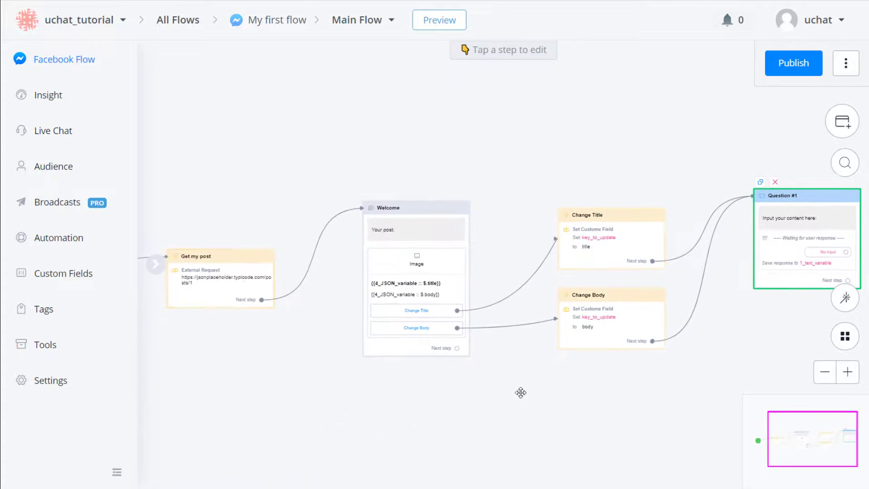
Step: Duplicate the Get my post step and connect the copy after Question #1
click(233, 279)
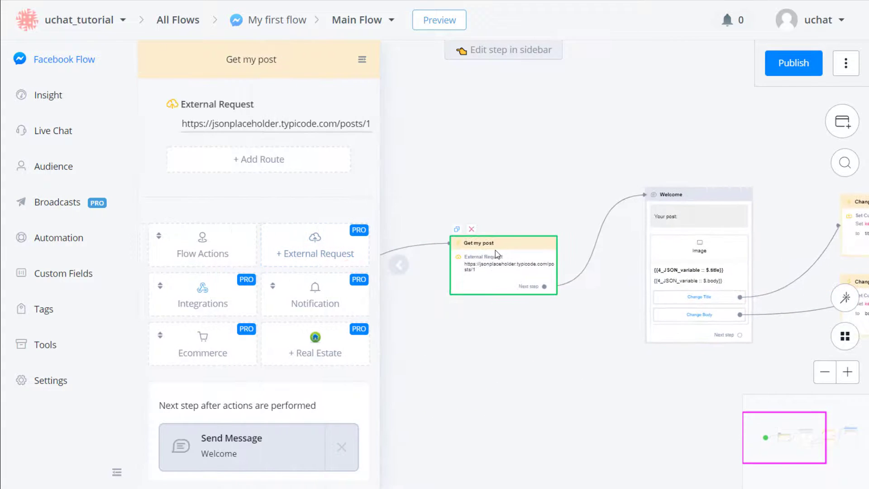
right_click(497, 254)
click(516, 262)
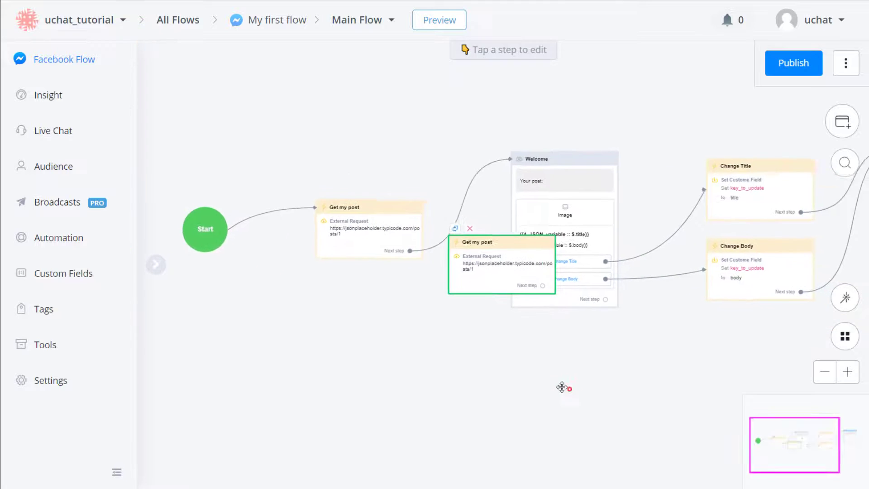
drag(562, 387, 353, 328)
drag(303, 218, 815, 254)
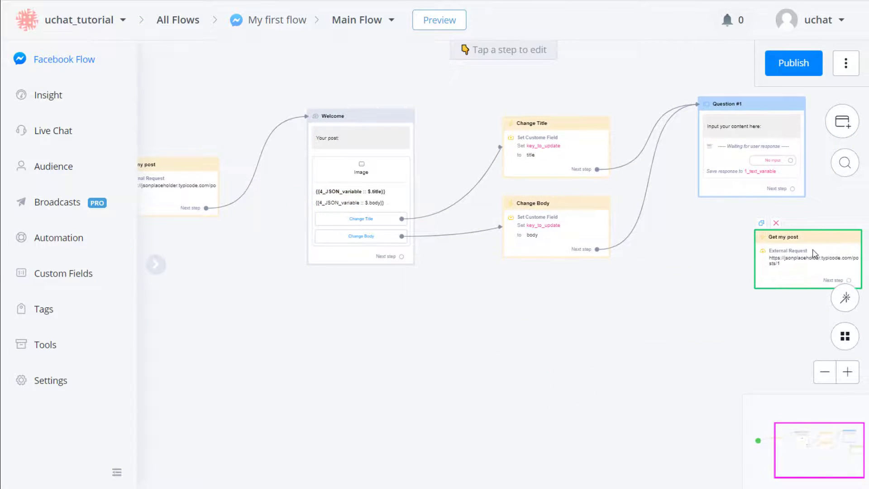
drag(602, 224, 612, 272)
Step: Rename the copied step to 'Update my post' and view its External Request response mapping
click(737, 163)
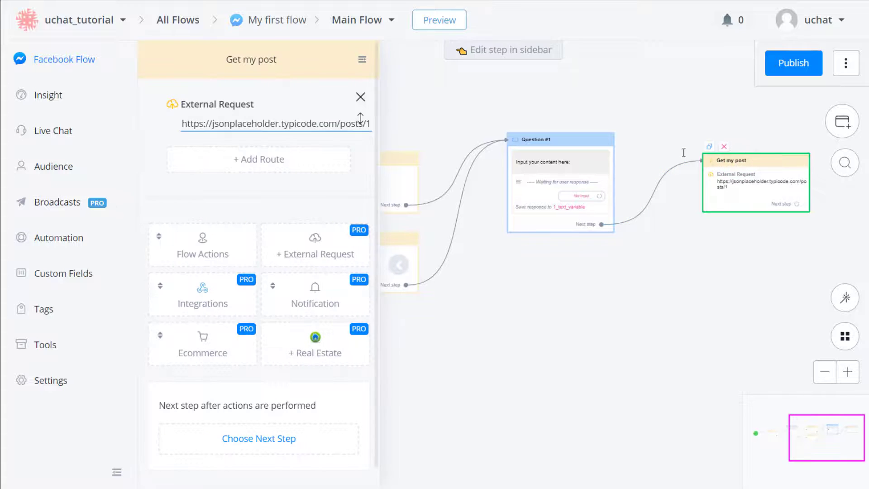
click(203, 59)
double_click(231, 59)
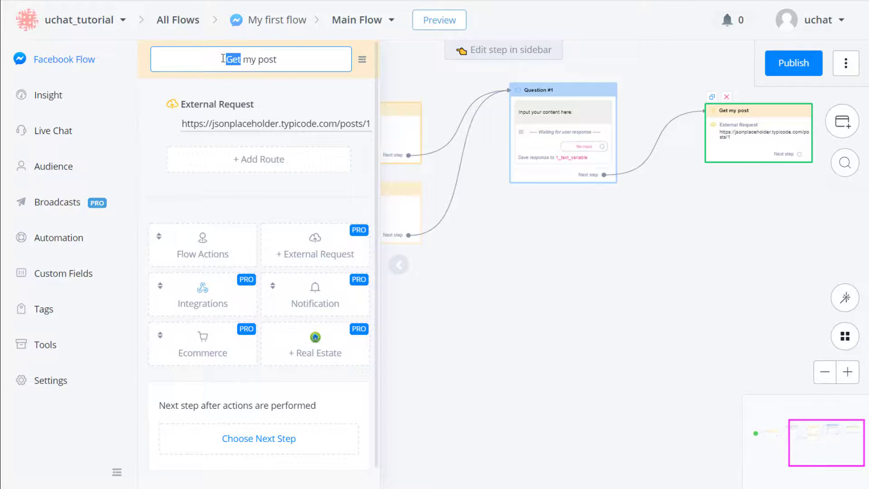
text(Update)
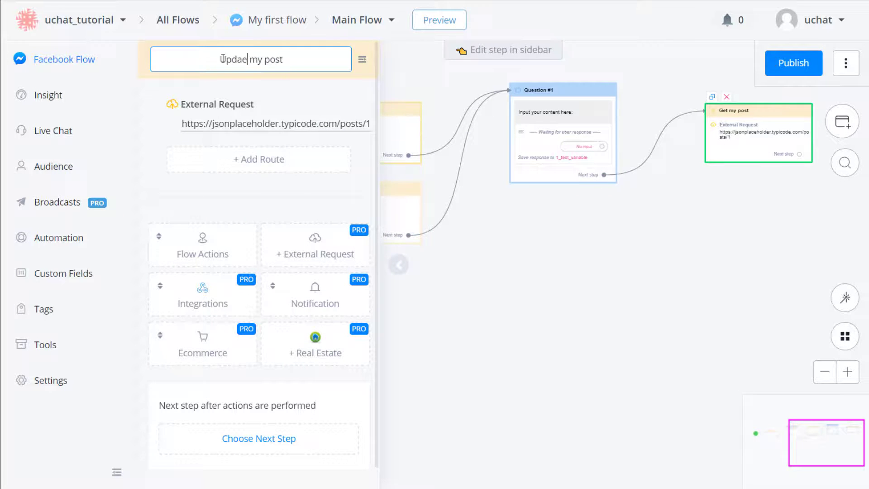
click(267, 83)
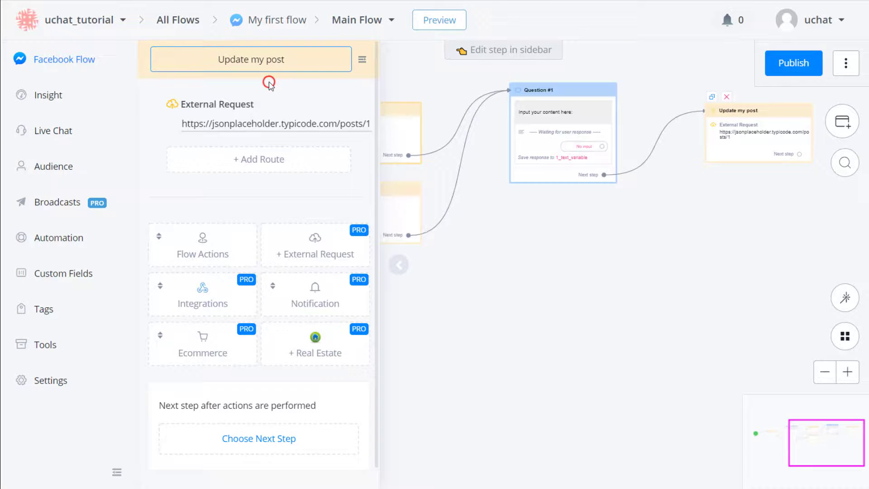
click(297, 123)
click(282, 141)
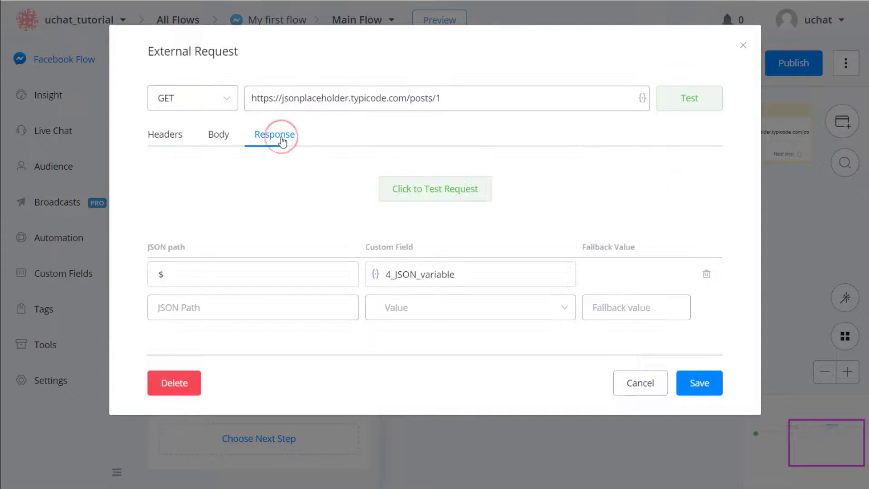
Step: Make the Update my post request a PATCH with a raw JSON body, then test it
click(408, 188)
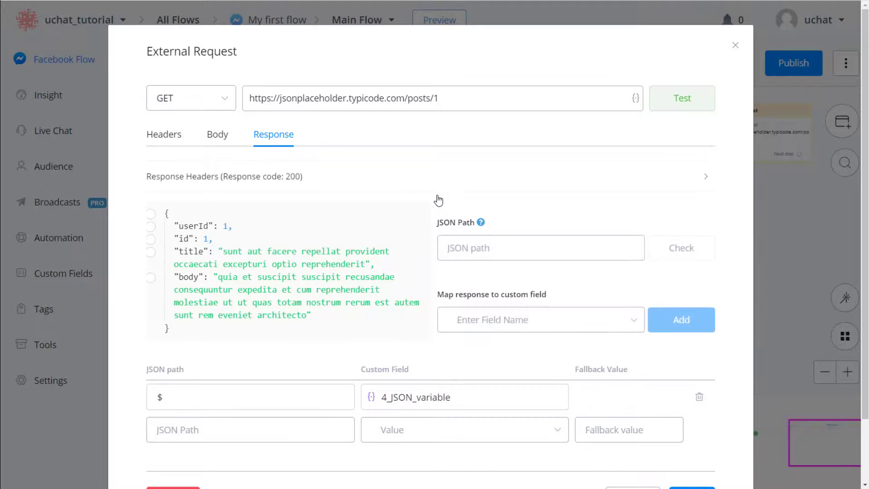
click(226, 144)
click(218, 101)
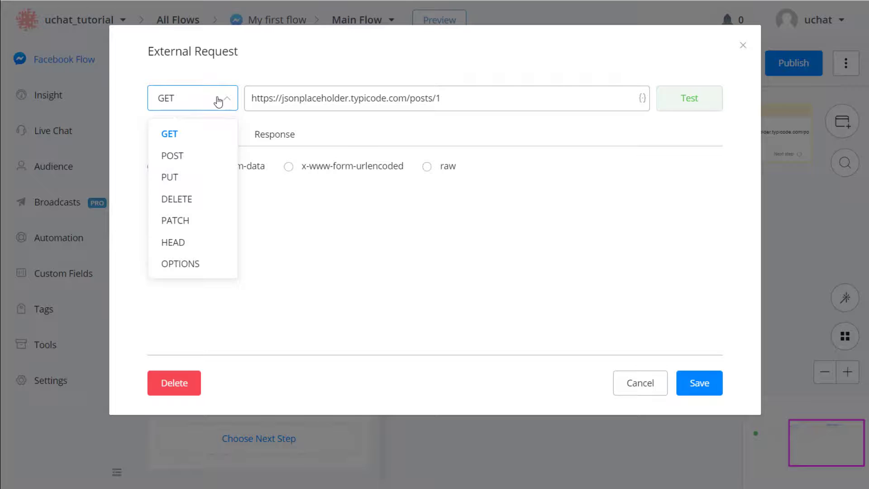
click(185, 222)
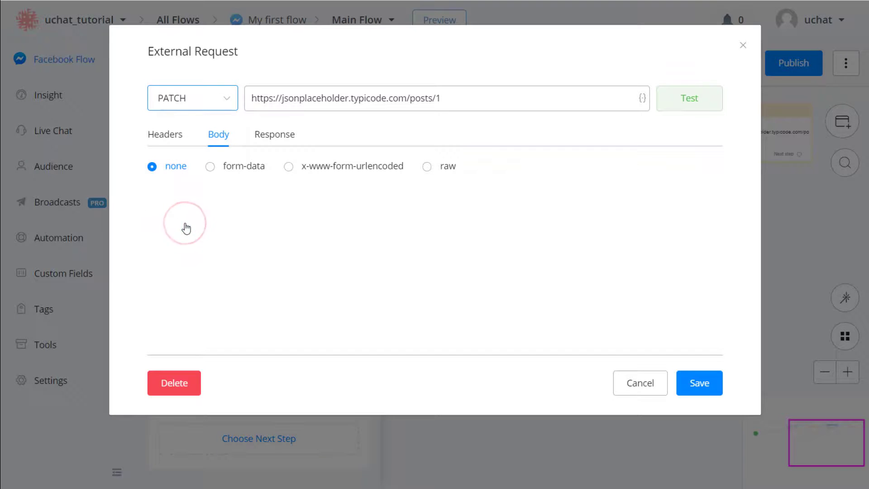
click(432, 171)
click(437, 202)
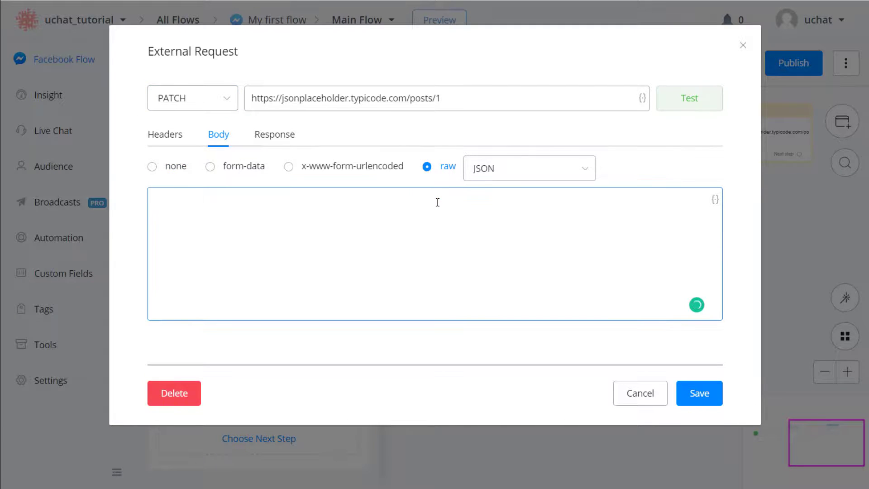
text({"body":"updated)
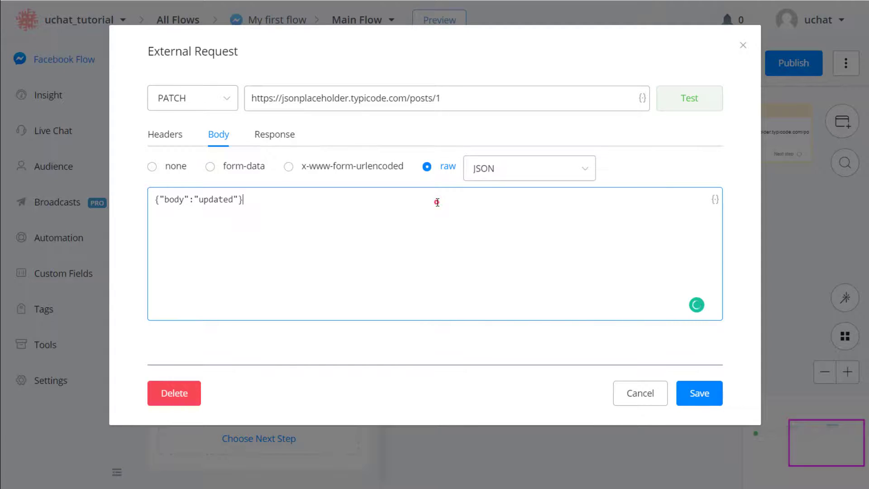
click(295, 138)
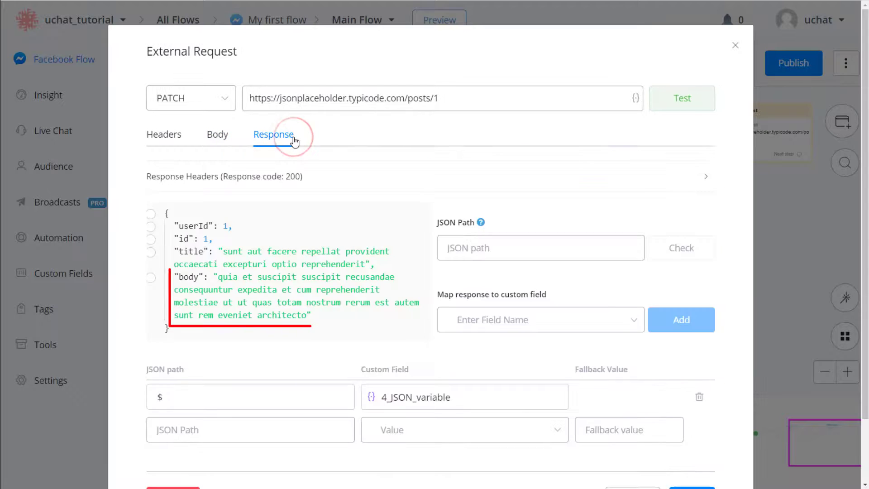
click(662, 100)
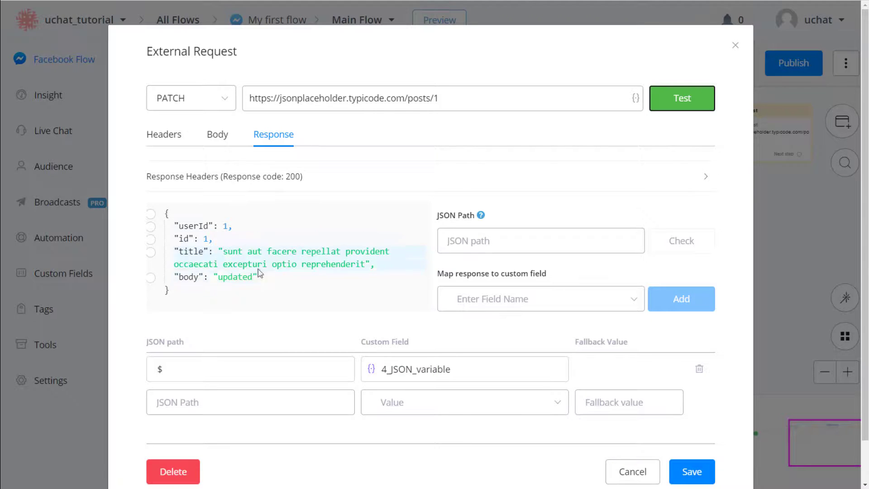
click(217, 134)
Step: Replace the hard-coded JSON key 'body' with the key_to_update field
click(185, 199)
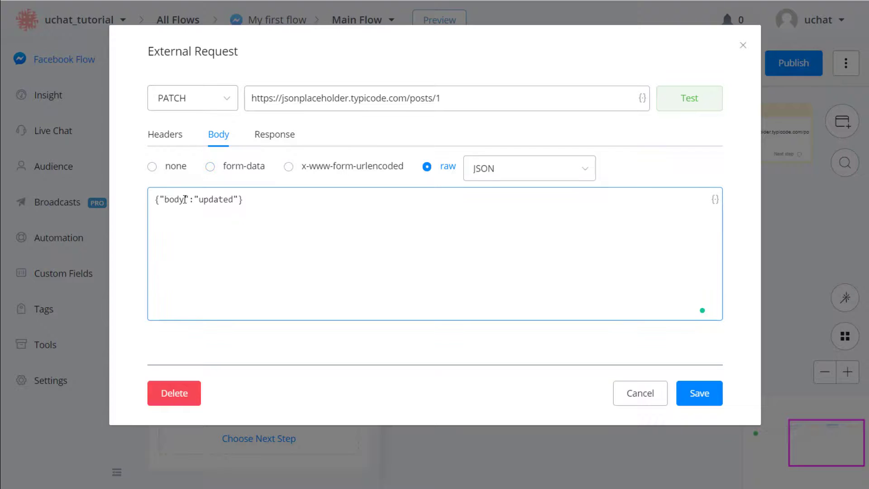
double_click(185, 199)
key(BackSpace)
click(718, 204)
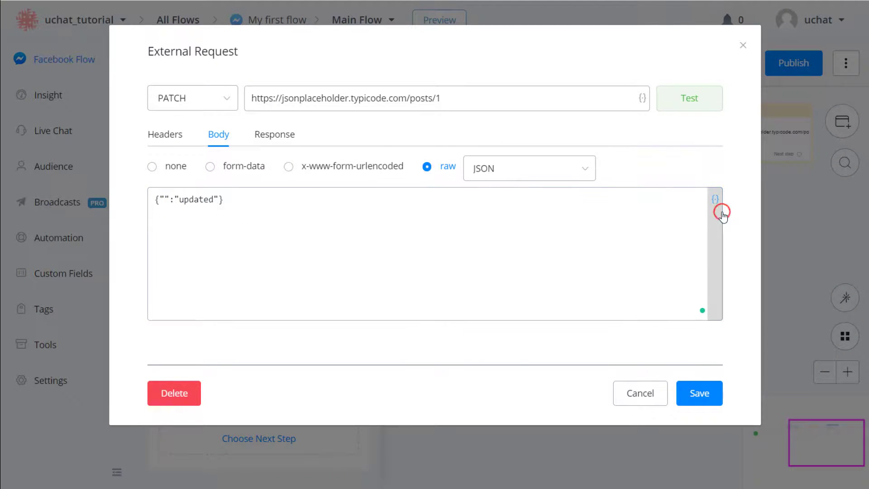
click(616, 175)
text(k)
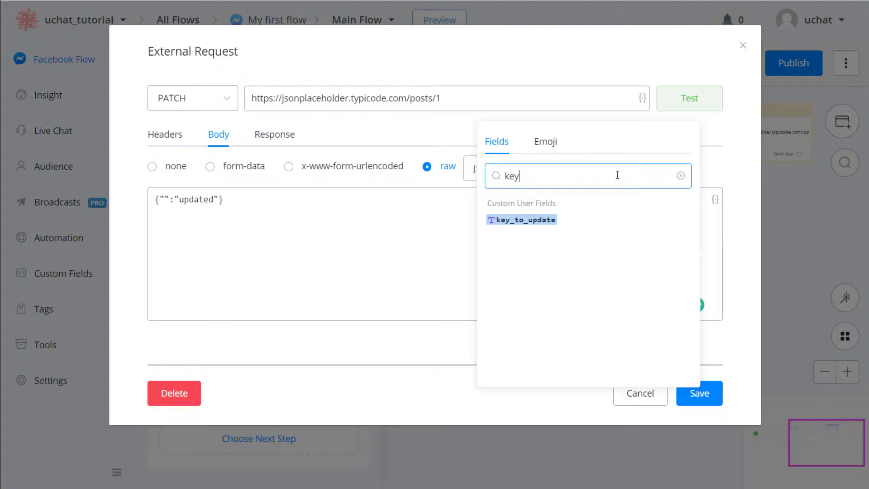
text(ey)
click(553, 220)
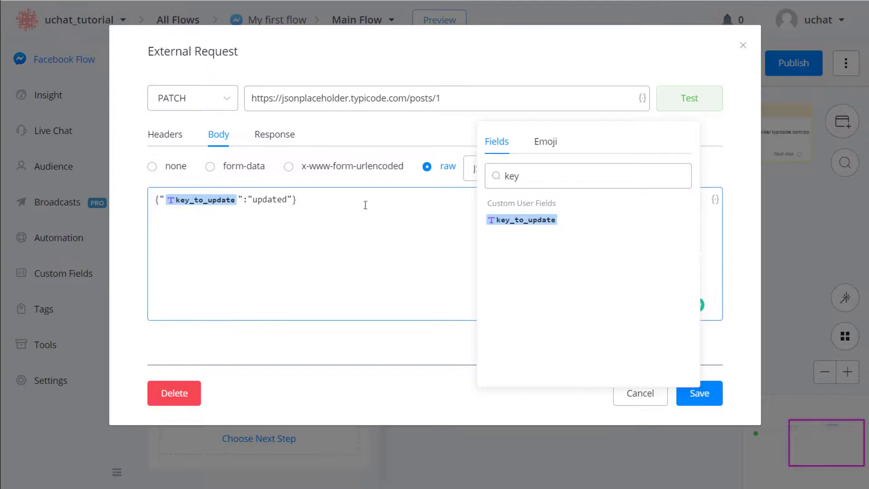
Step: Replace the placeholder JSON value with the 1_text_variable field and save the request
click(278, 199)
double_click(285, 200)
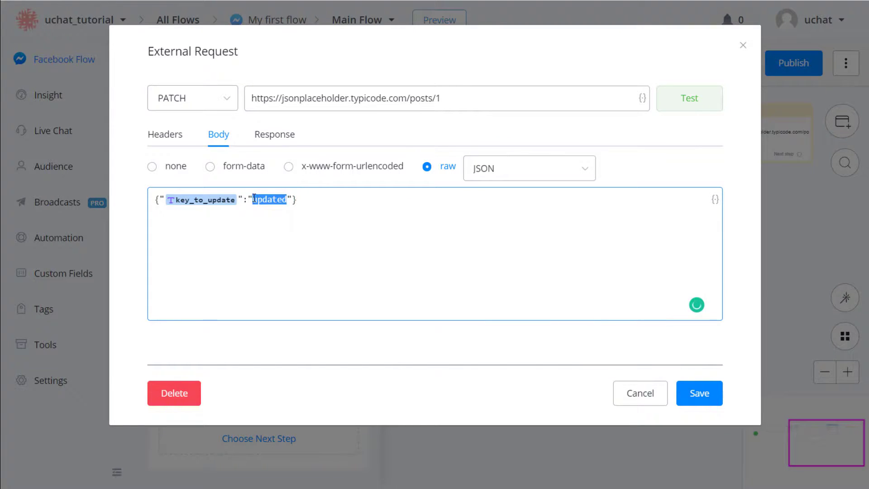
key(BackSpace)
click(714, 200)
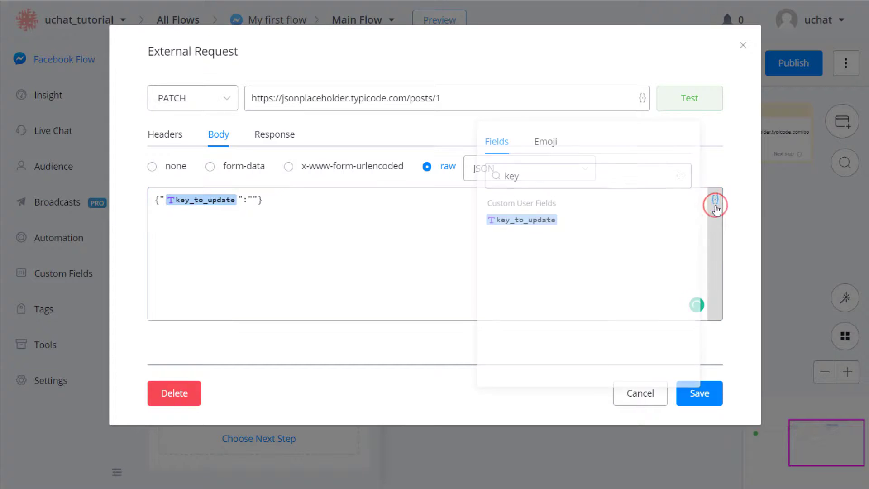
double_click(528, 176)
text(1)
click(566, 191)
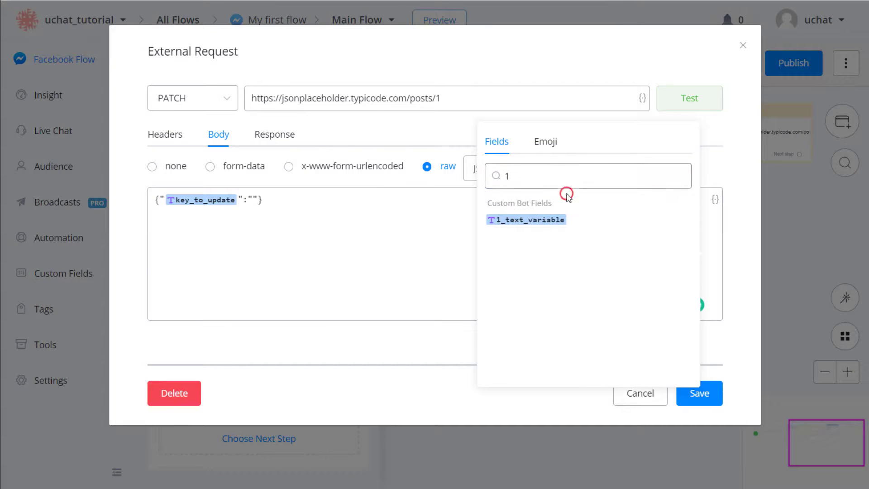
click(552, 222)
click(448, 270)
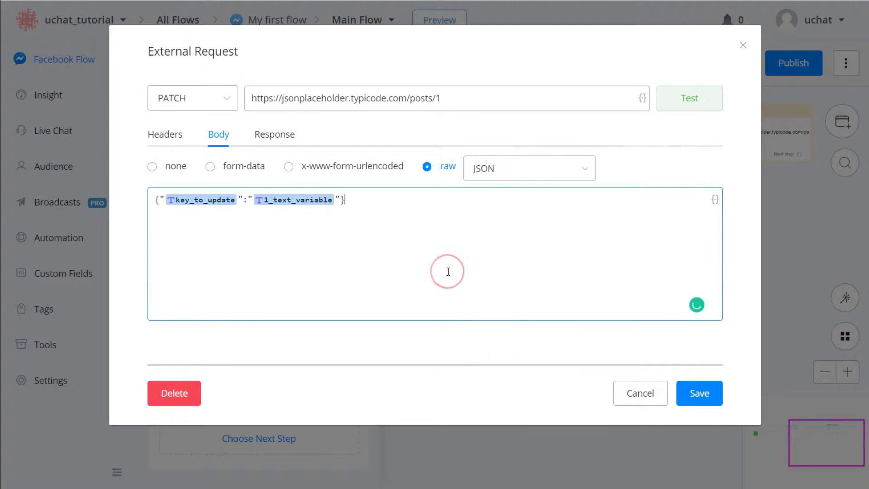
click(692, 400)
Step: Add a Goto step after Update my post that jumps back to Welcome, then publish
click(258, 440)
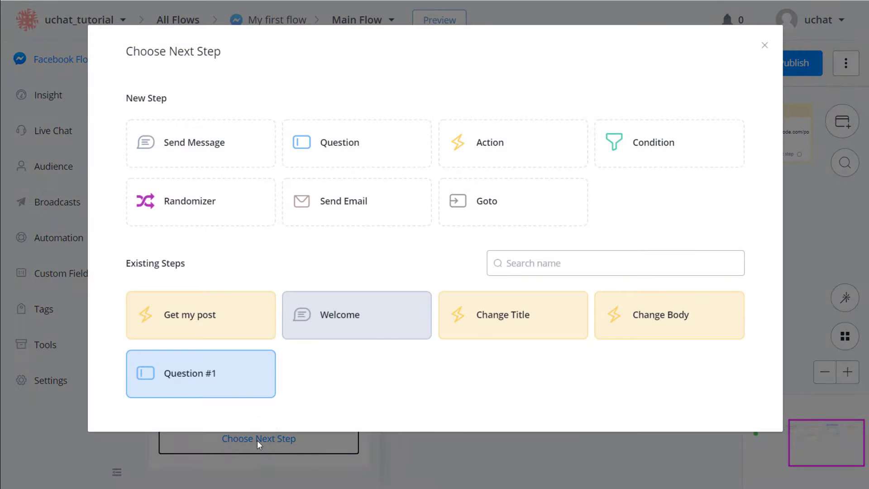
click(476, 208)
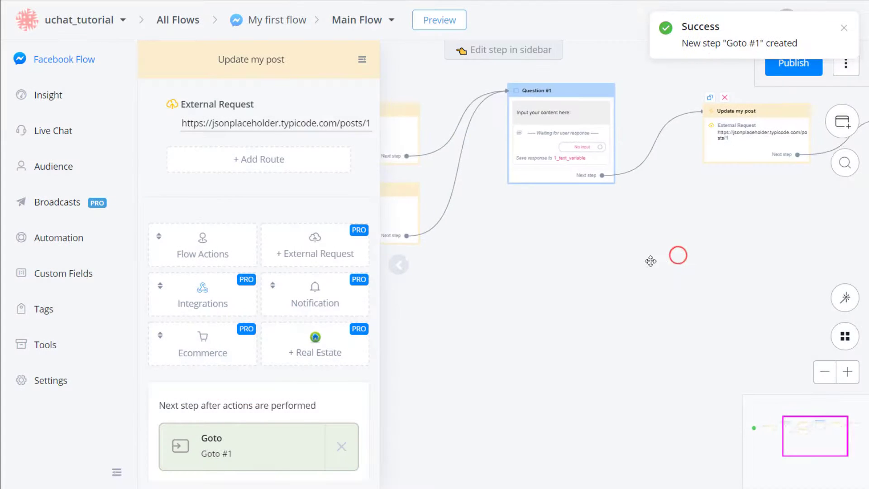
click(769, 186)
click(241, 169)
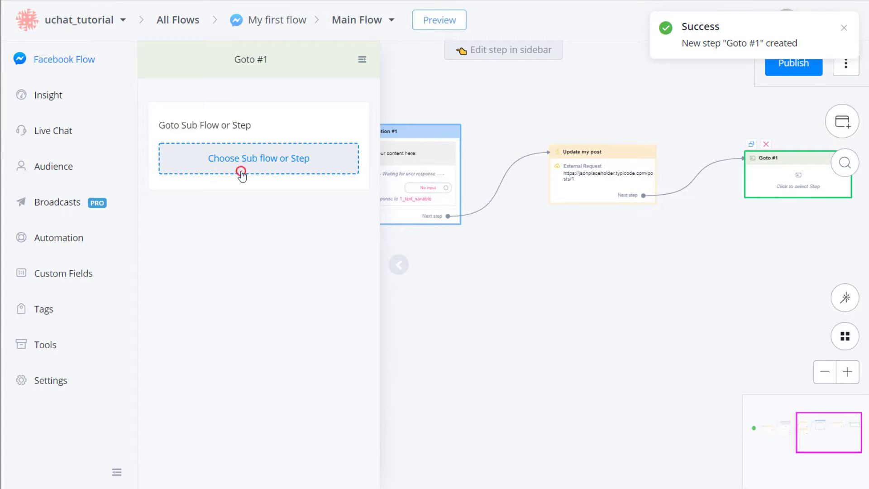
click(339, 335)
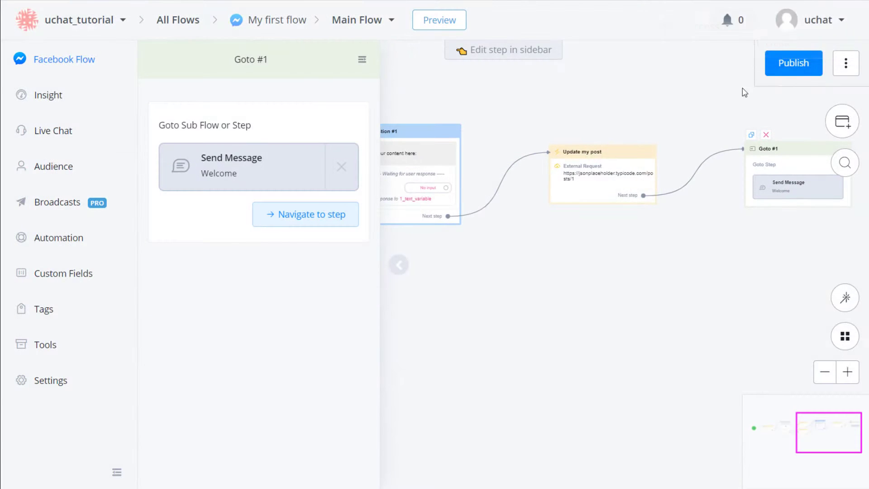
click(779, 67)
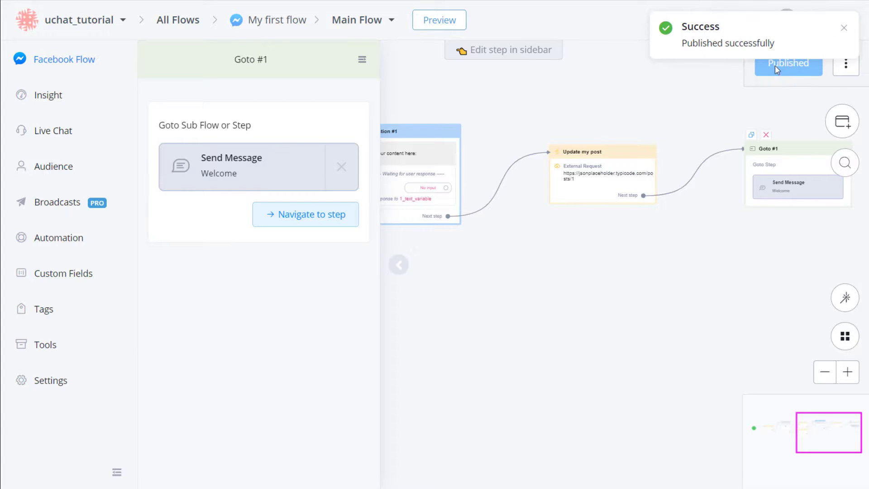